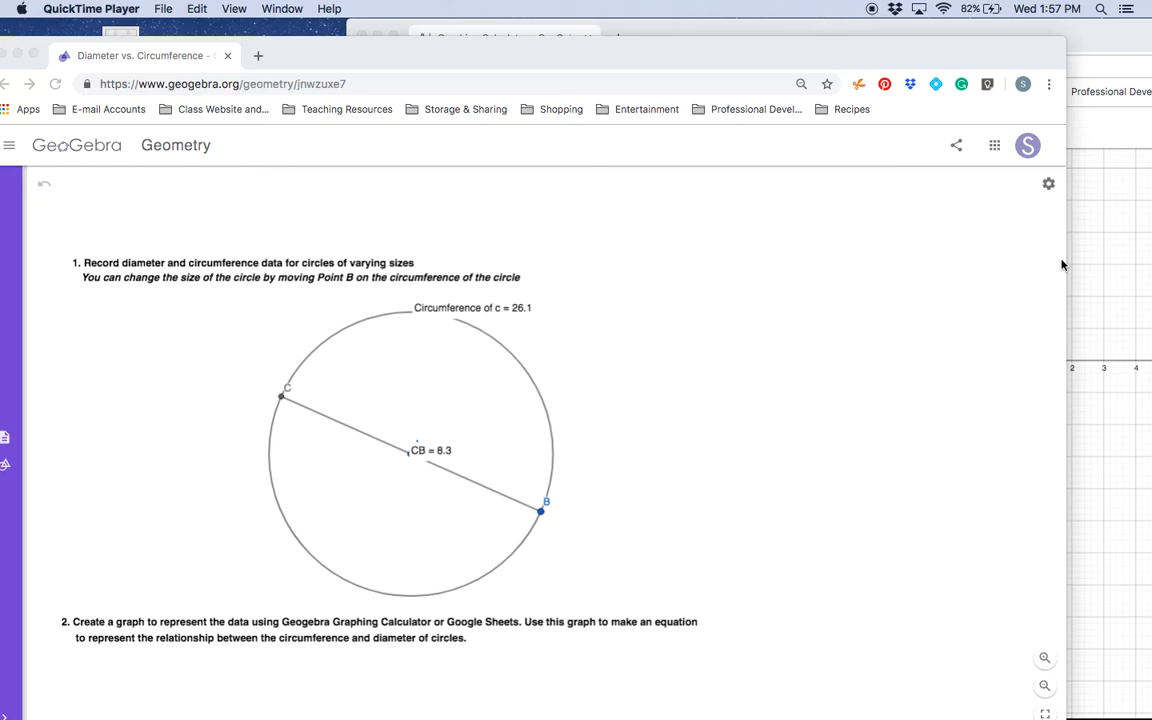
Narrow the Diameter vs. Circumference browser window and bring the Graphing Calculator window to the front.
{"action": "left_click", "coordinate": [936, 689]}
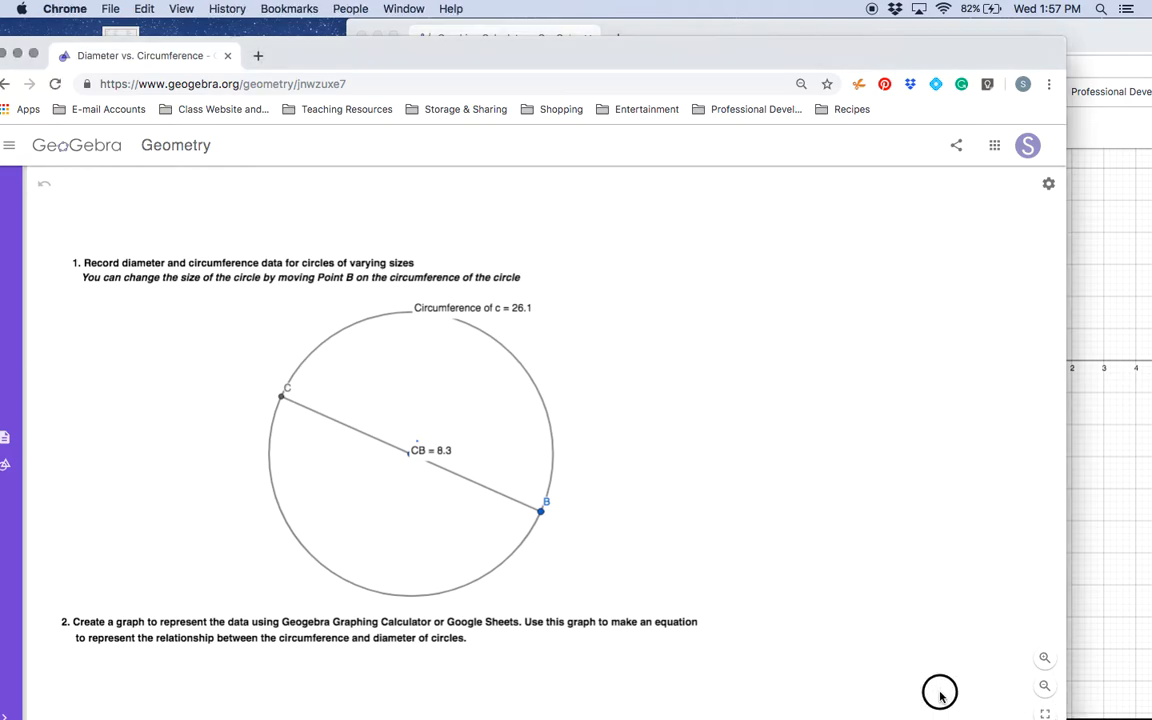
{"action": "left_click_drag", "start_coordinate": [1064, 716], "coordinate": [694, 645]}
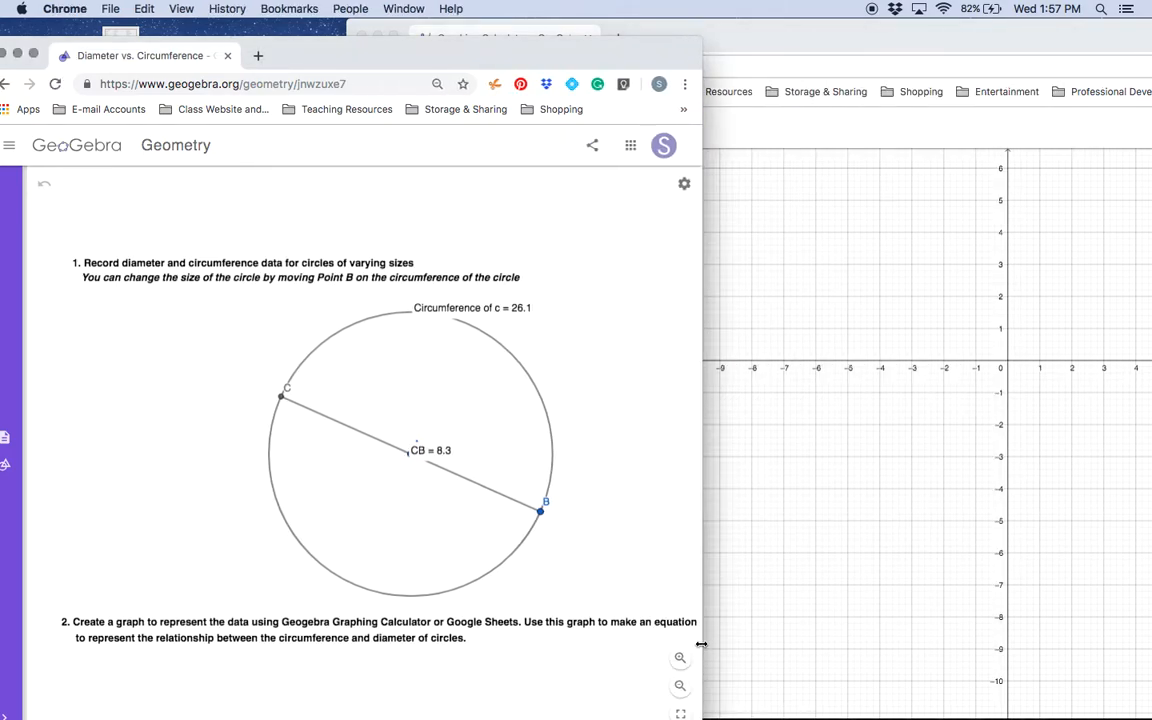
{"action": "left_click", "coordinate": [783, 45]}
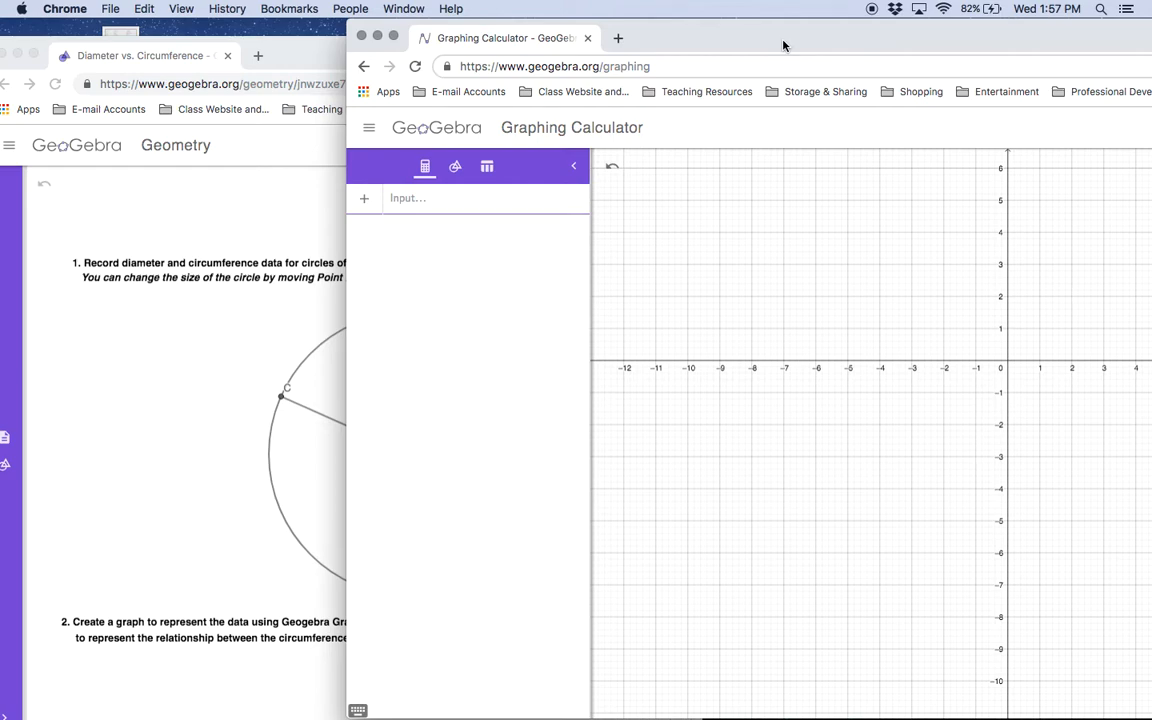
Open the Graphing Calculator from the geogebra.org home page in a new tab, and close both extra tabs.
{"action": "left_click", "coordinate": [620, 38]}
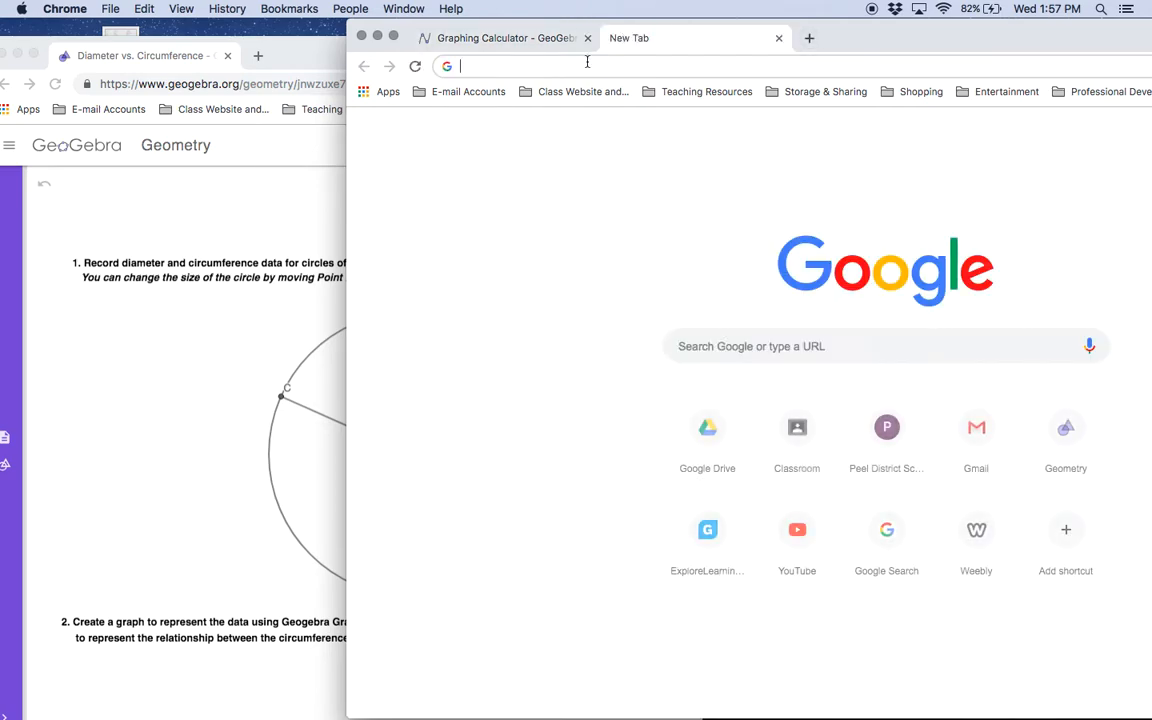
{"action": "type", "text": "geogebra.org/geometry"}
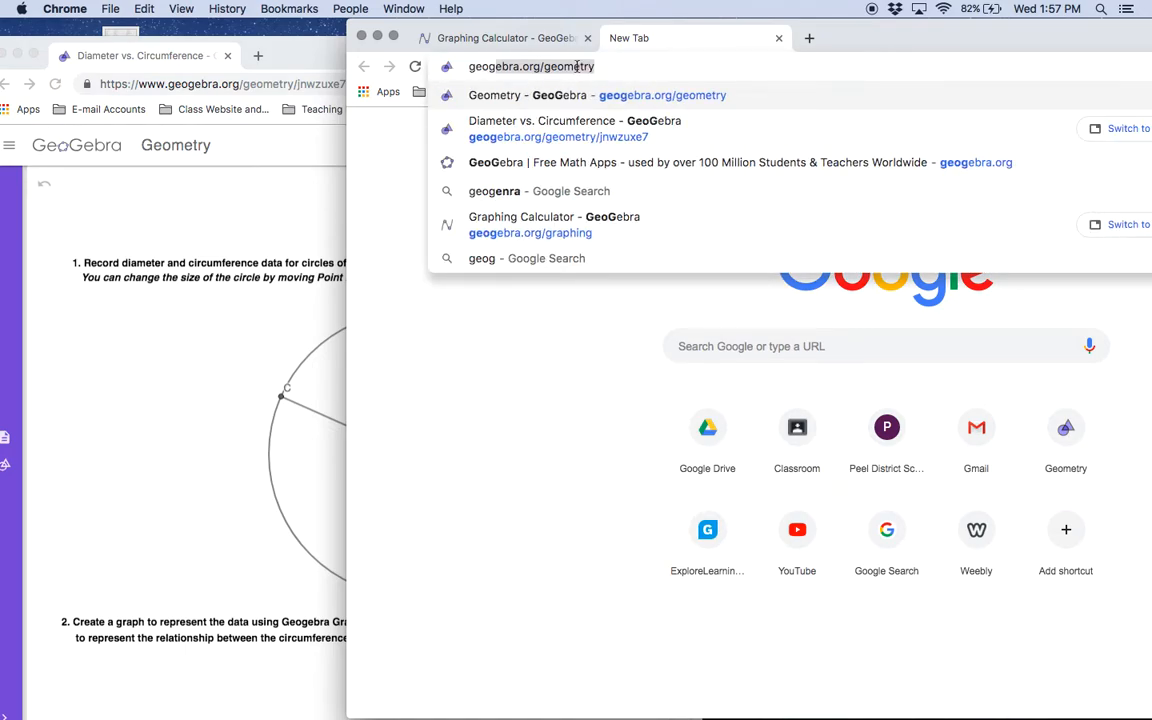
{"action": "left_click", "coordinate": [576, 163]}
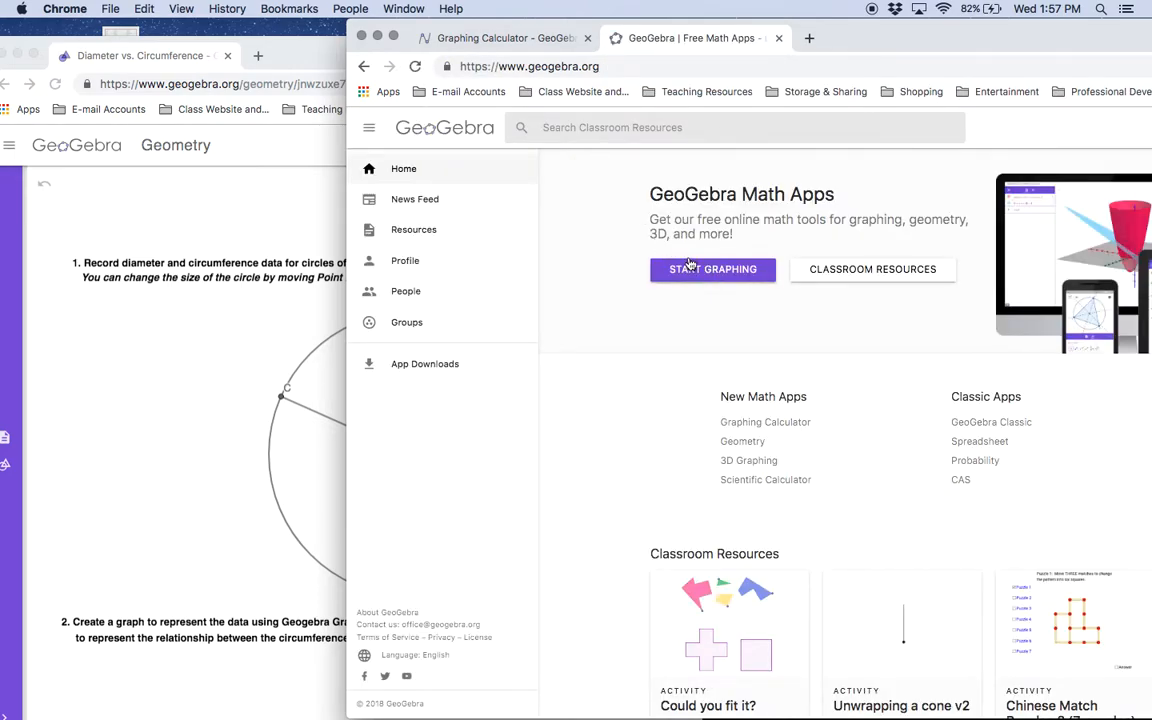
{"action": "left_click", "coordinate": [762, 425]}
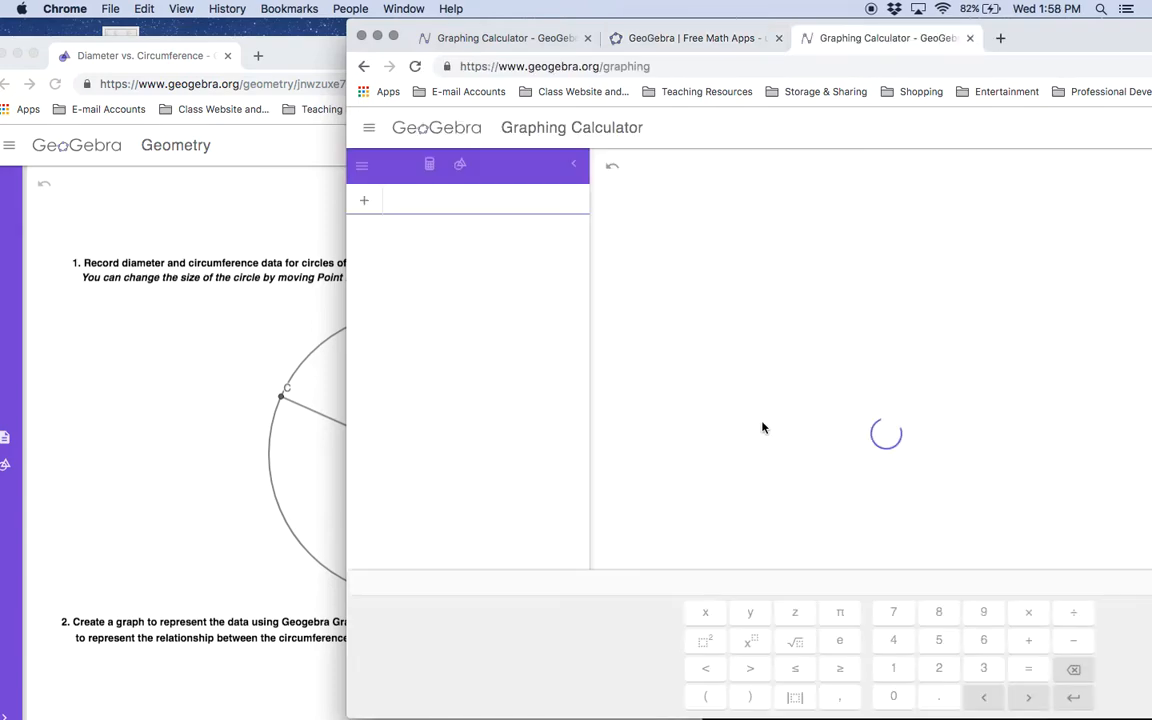
{"action": "left_click", "coordinate": [969, 38]}
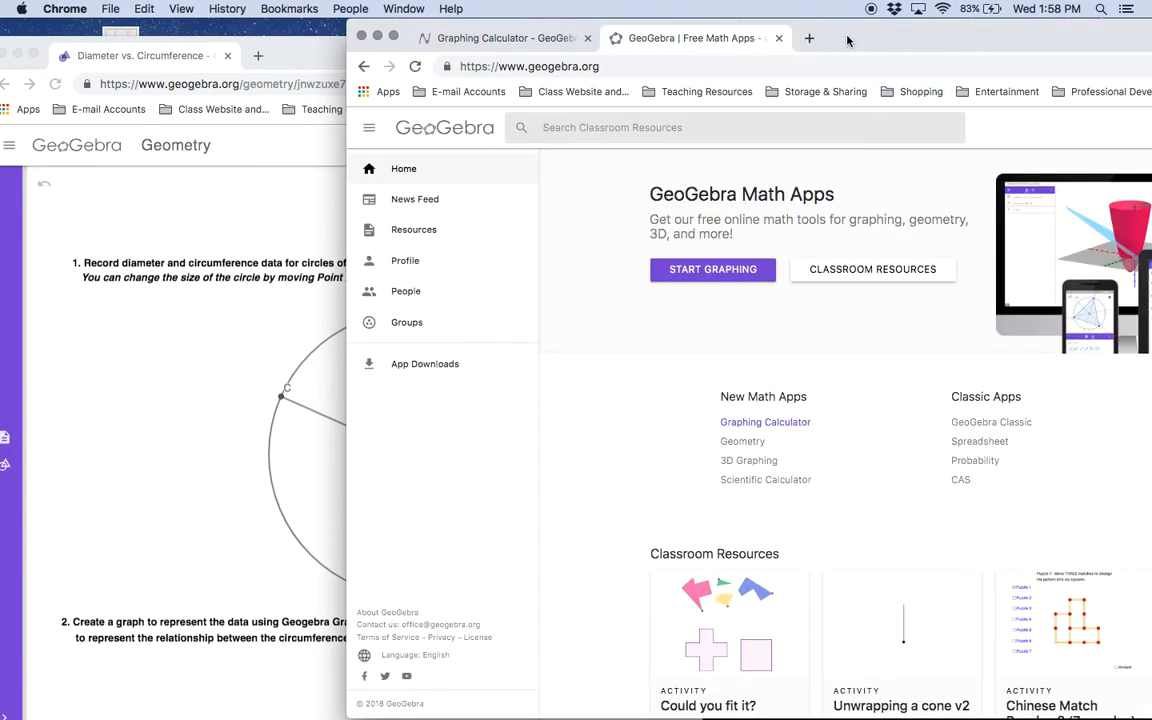
{"action": "left_click", "coordinate": [779, 38]}
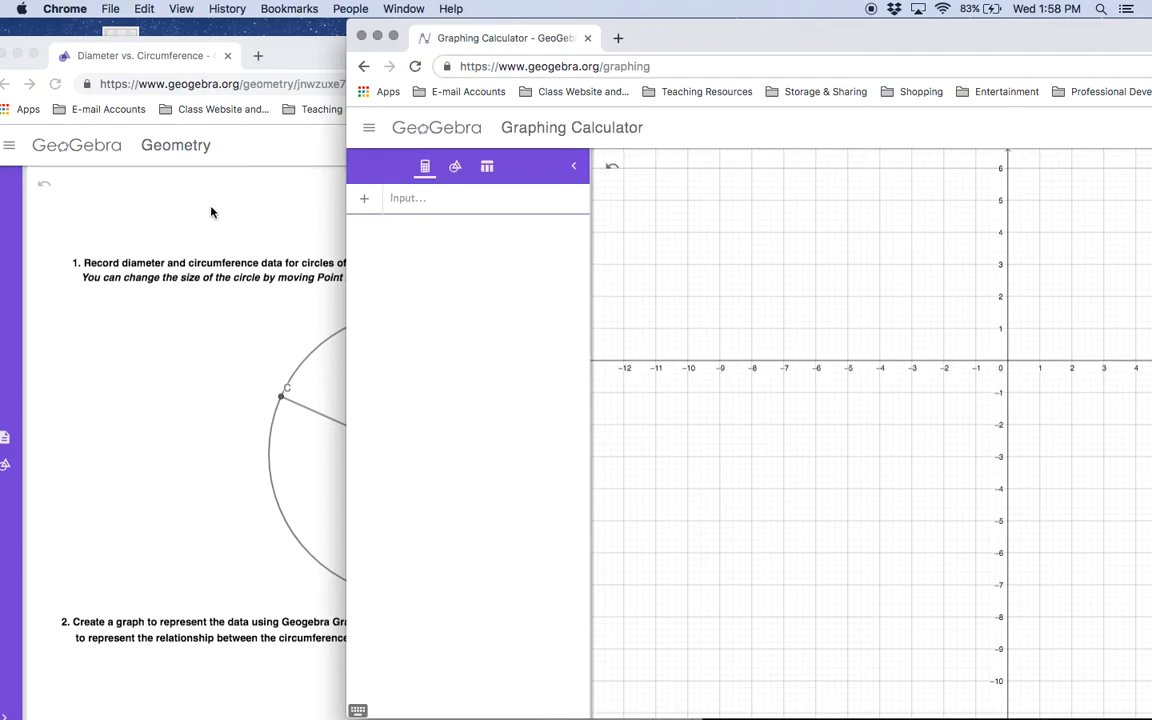
Move the Graphing Calculator window aside so that the circle's diameter and circumference labels stay uncovered.
{"action": "left_click", "coordinate": [190, 188]}
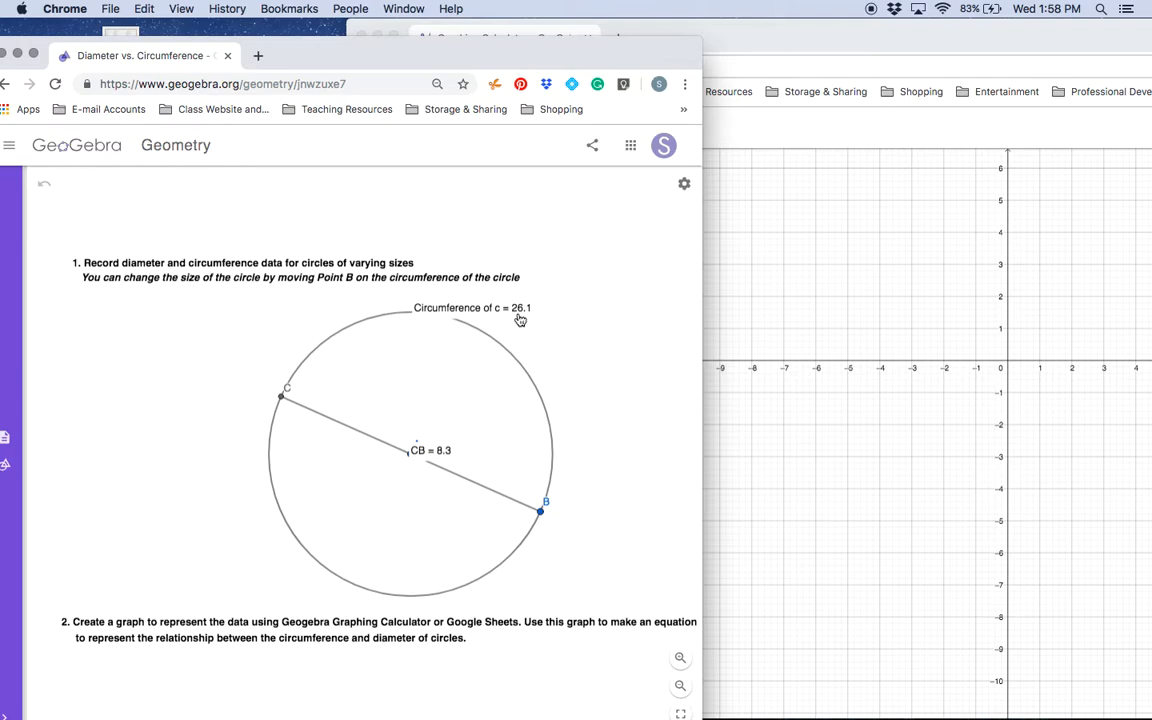
{"action": "left_click", "coordinate": [730, 322]}
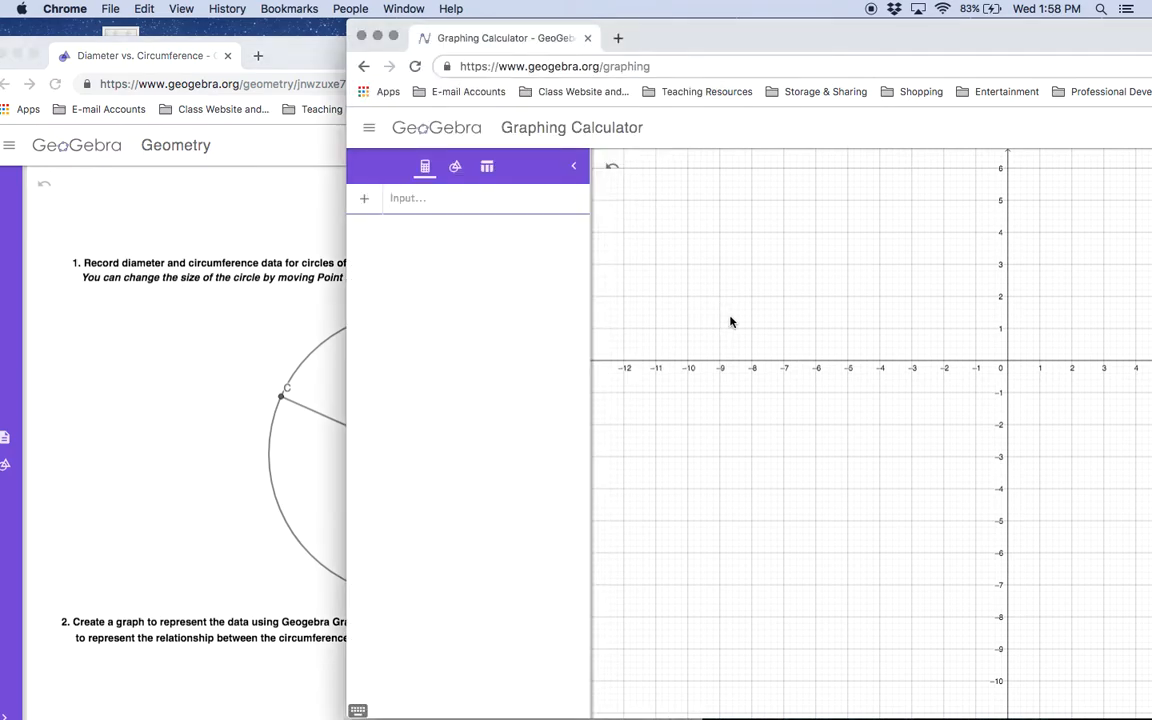
{"action": "left_click", "coordinate": [417, 207]}
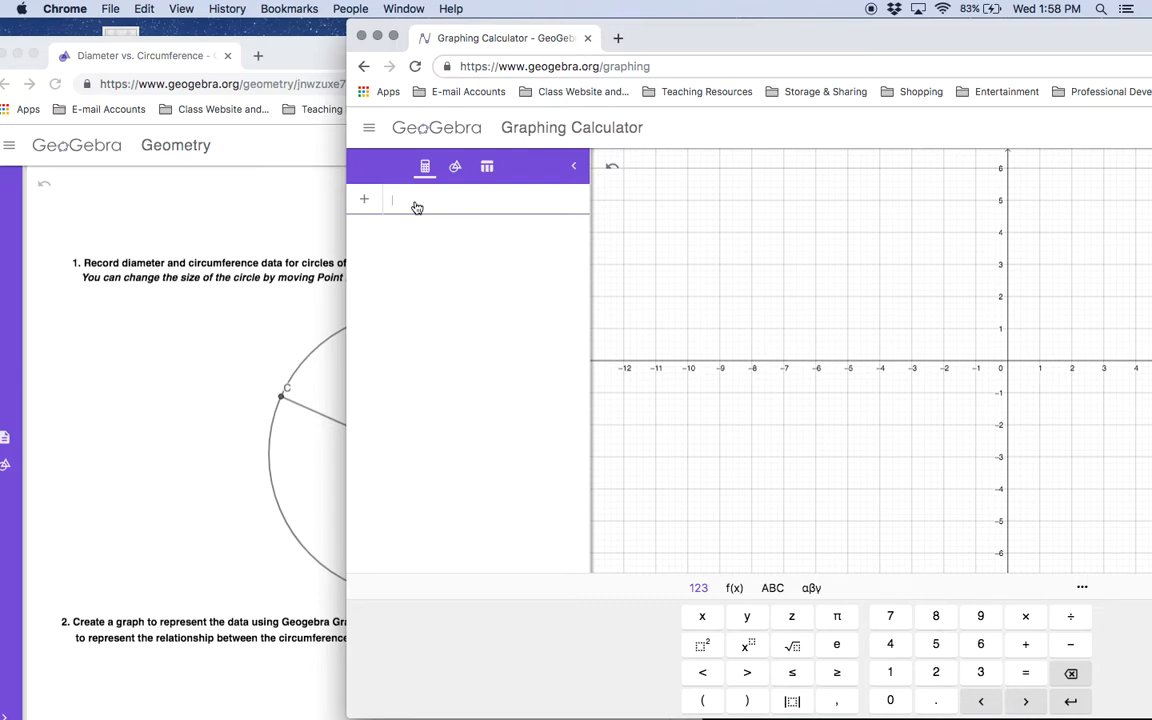
{"action": "left_click_drag", "start_coordinate": [700, 26], "coordinate": [907, 8]}
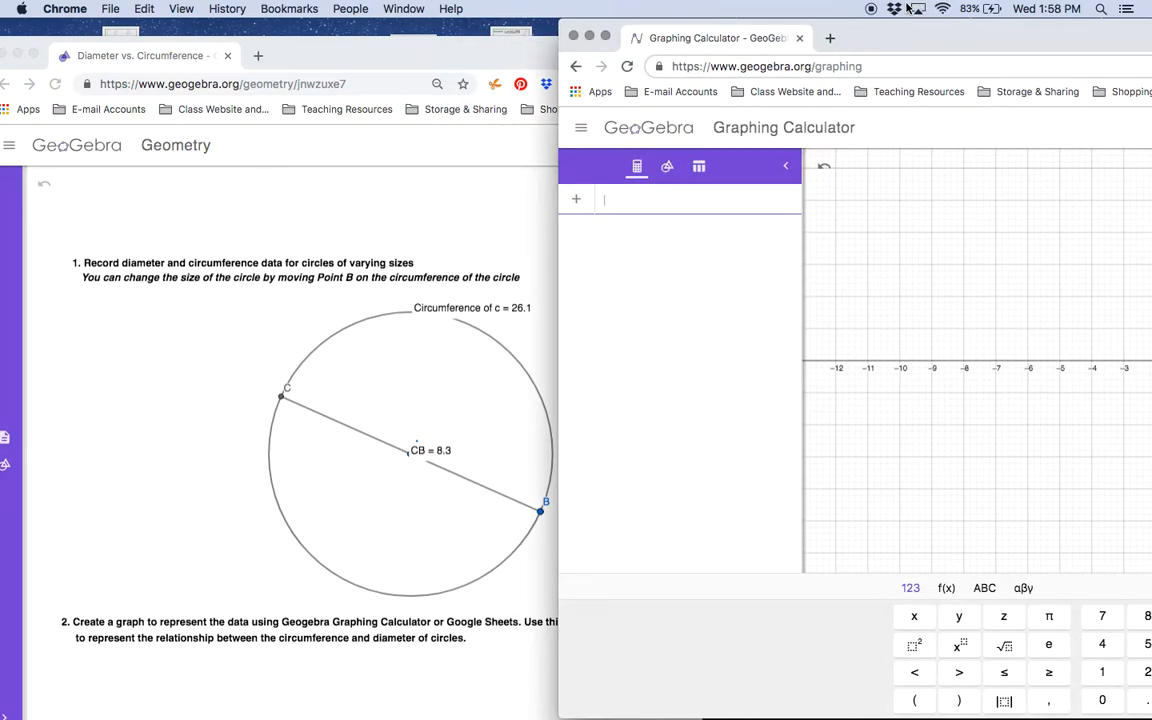
Enter the first diameter and circumference pair as the point (8.3, 26.1) in the Graphing Calculator.
{"action": "type", "text": "("}
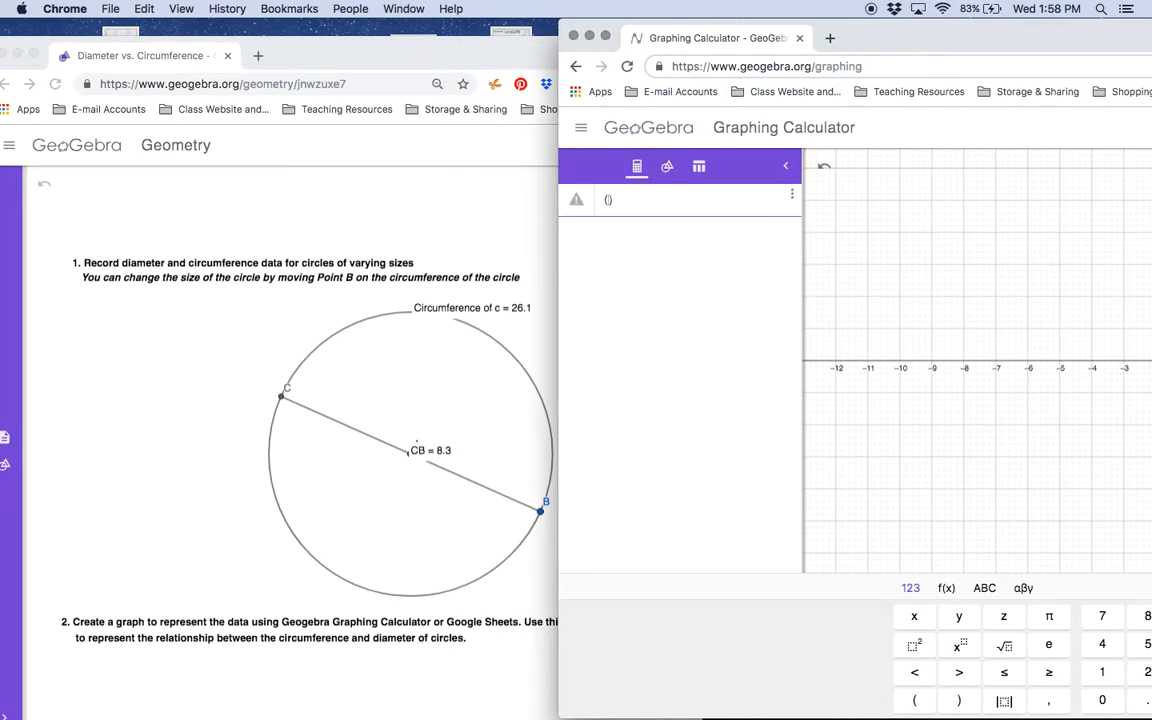
{"action": "type", "text": "8.3, 26.1"}
{"action": "key", "text": "Return"}
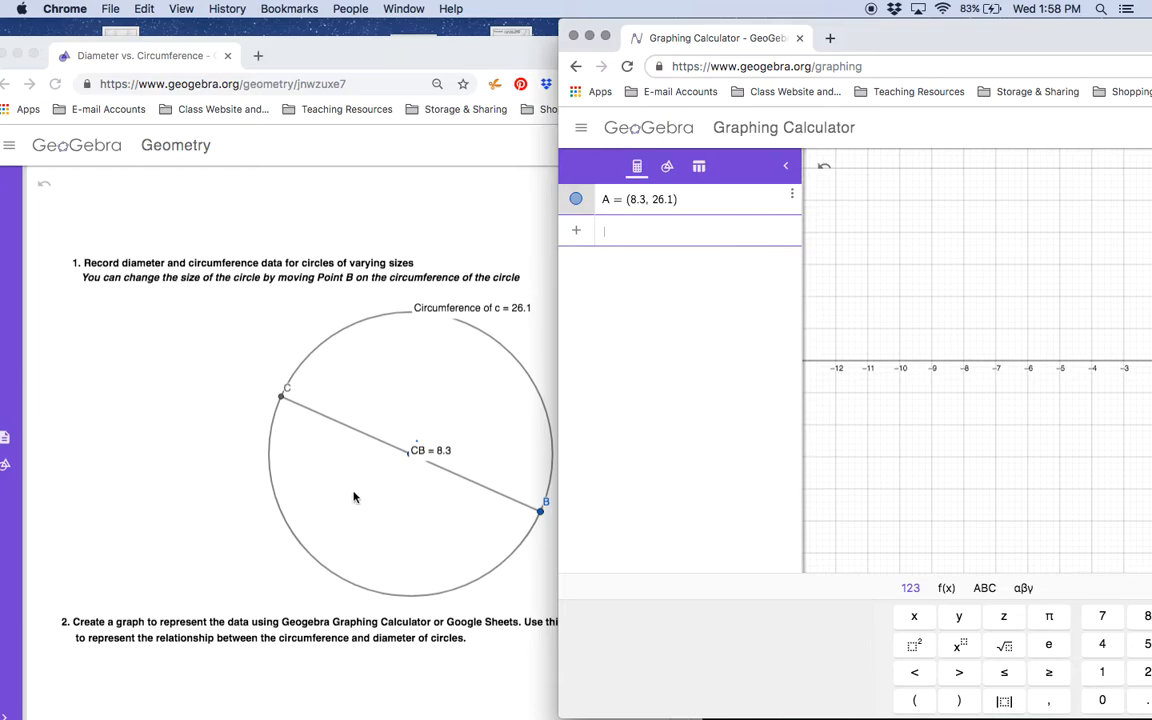
Shrink the circle to a diameter of about 5.3 by moving point B, and enter the point (5.3, 16.5) in the Graphing Calculator.
{"action": "left_click_drag", "start_coordinate": [540, 514], "coordinate": [493, 488]}
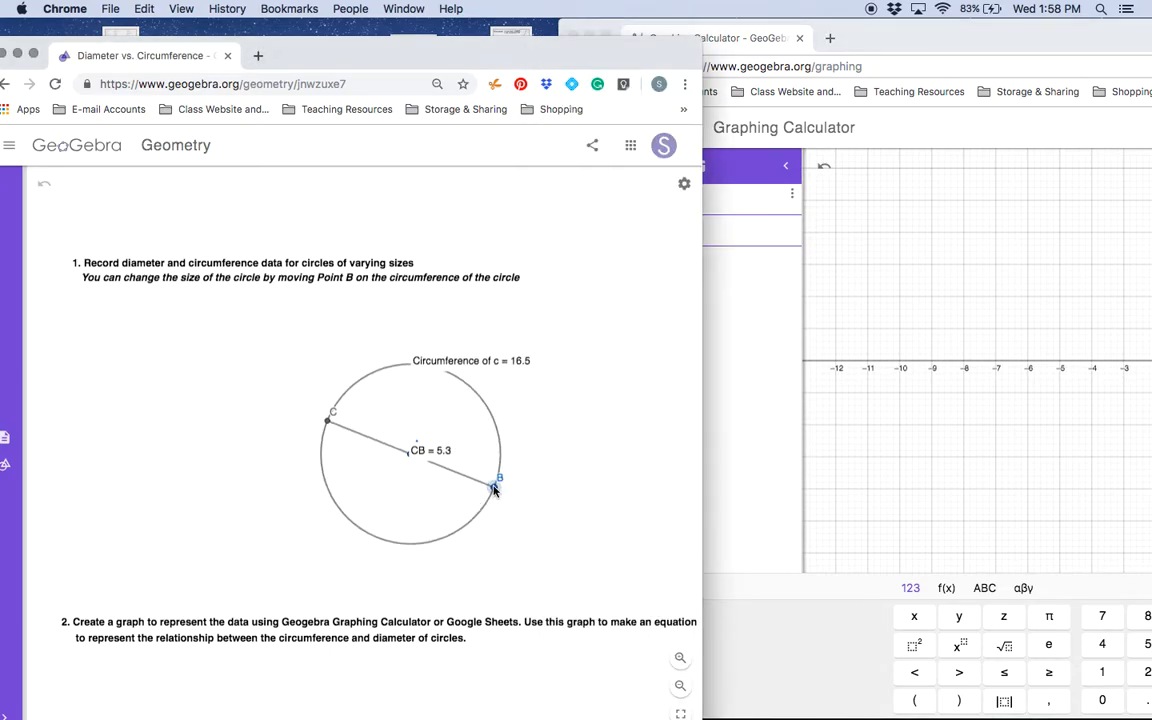
{"action": "left_click", "coordinate": [782, 391]}
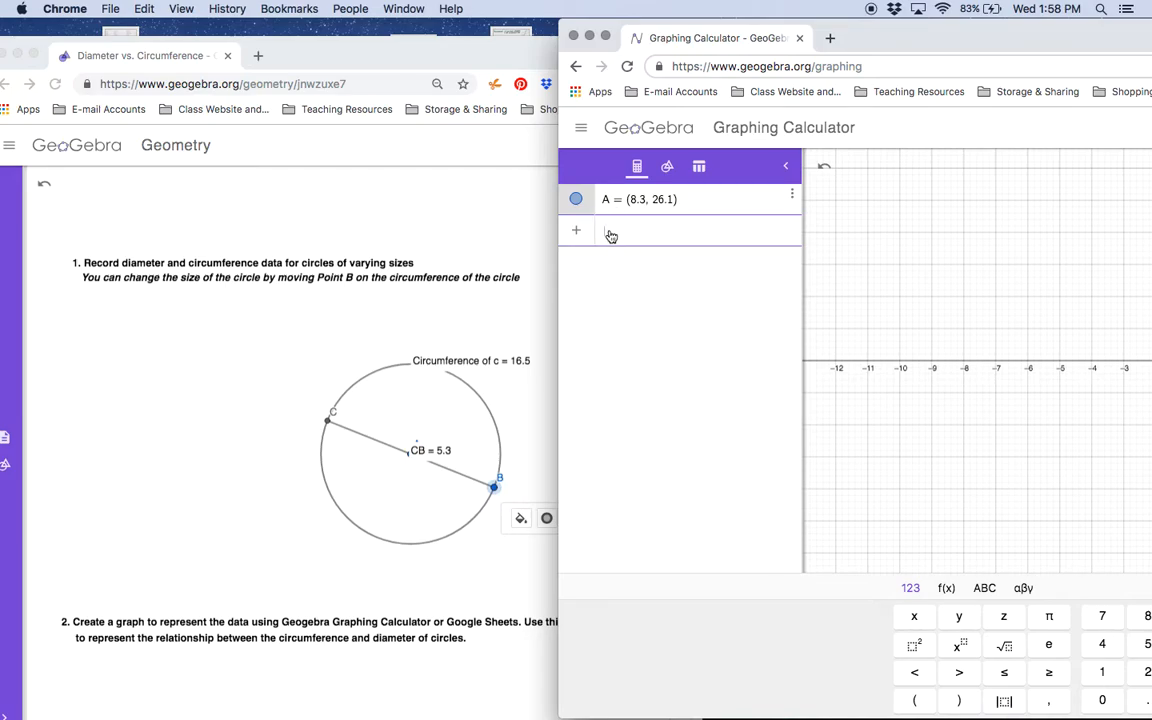
{"action": "type", "text": "(5."}
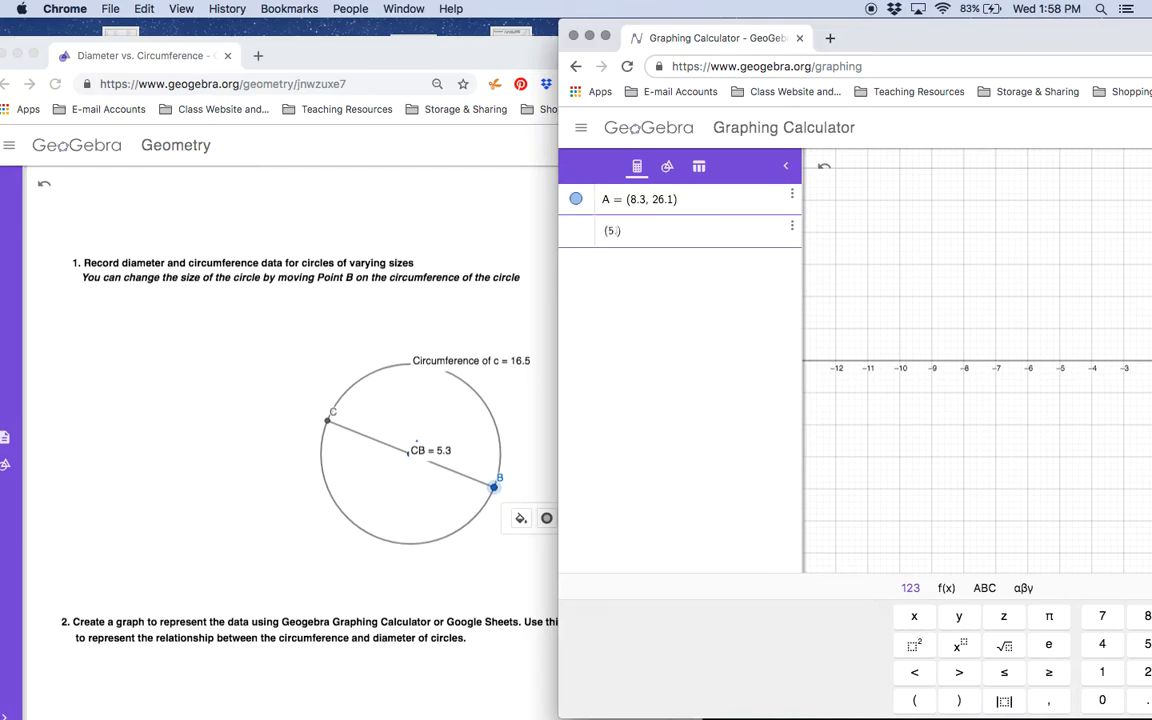
{"action": "type", "text": "3, 16.5"}
{"action": "key", "text": "Return"}
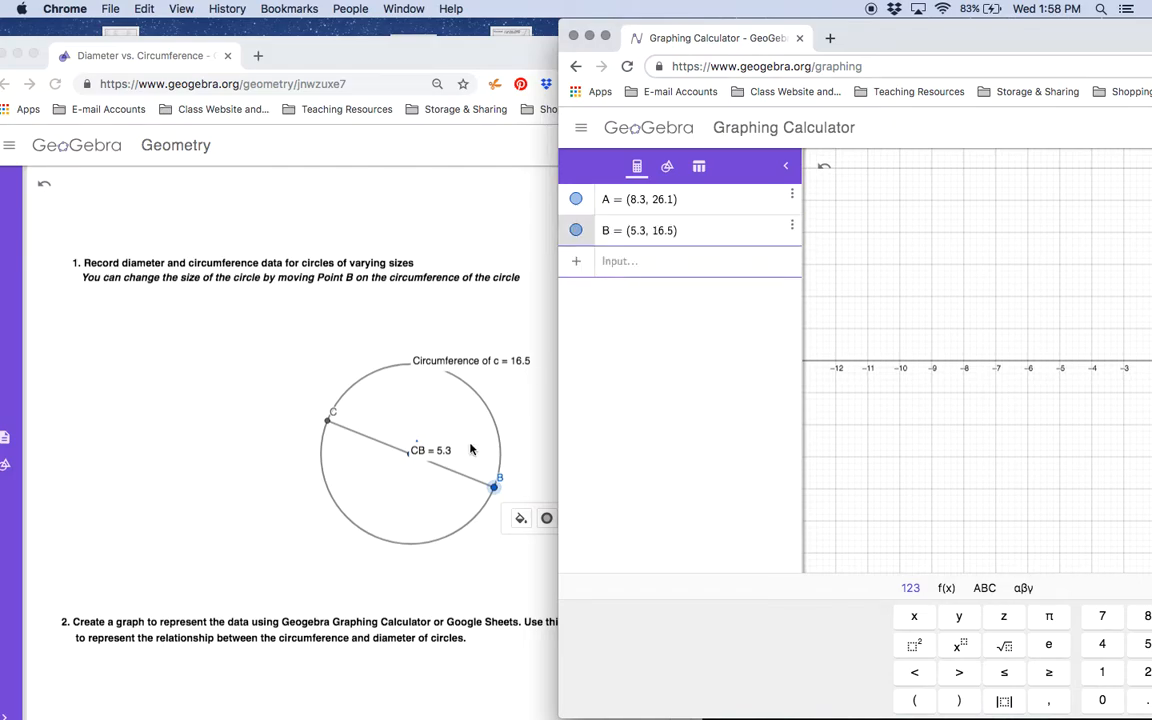
Shrink the circle to a diameter of about 4.3 with point B, and record it as the point (4.3, 13.5) in the Graphing Calculator.
{"action": "left_click", "coordinate": [493, 489]}
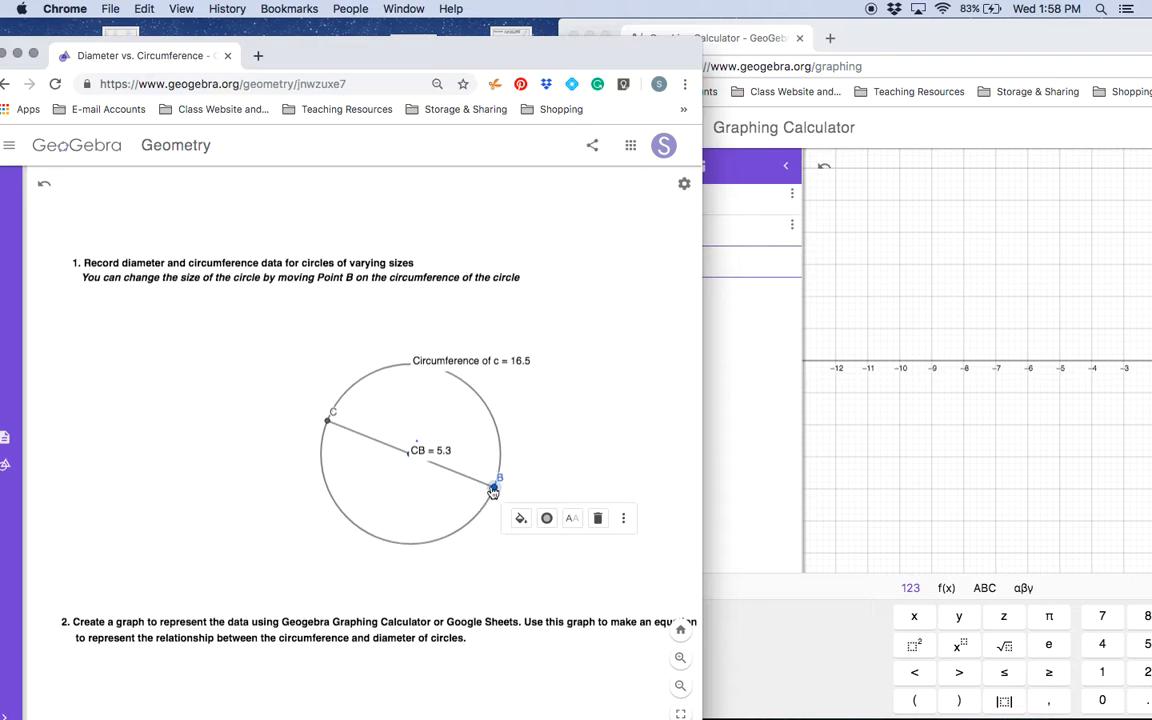
{"action": "left_click_drag", "start_coordinate": [493, 489], "coordinate": [479, 480]}
{"action": "left_click", "coordinate": [727, 367]}
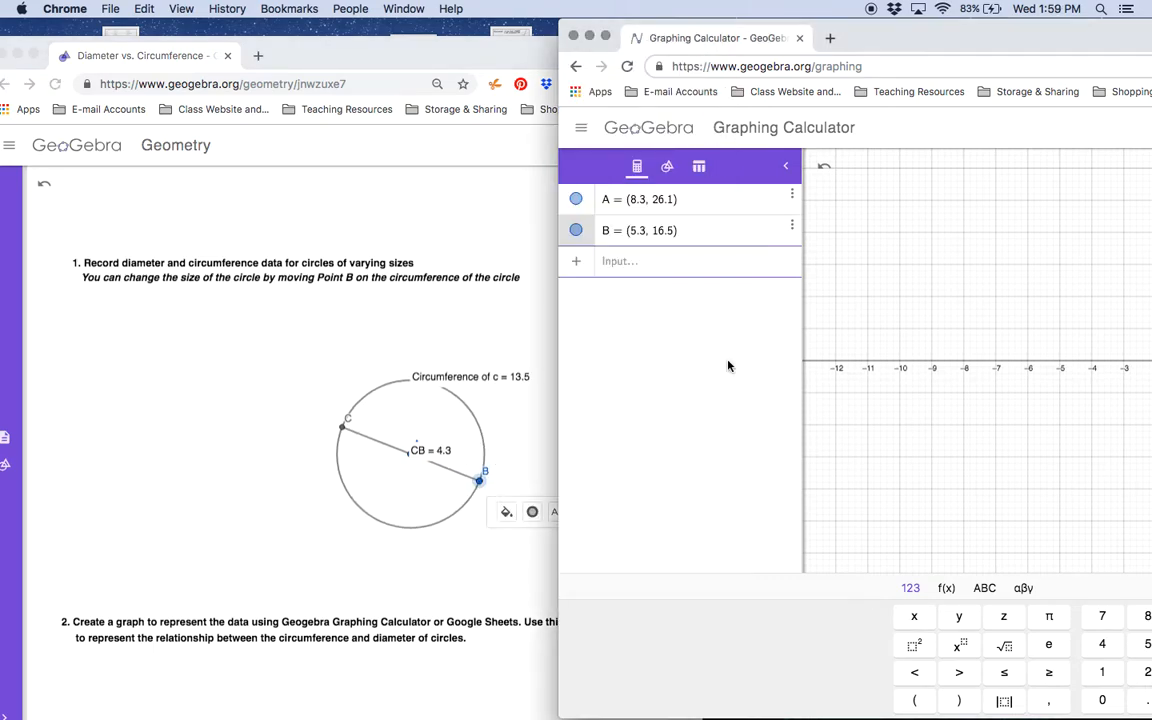
{"action": "left_click", "coordinate": [619, 262]}
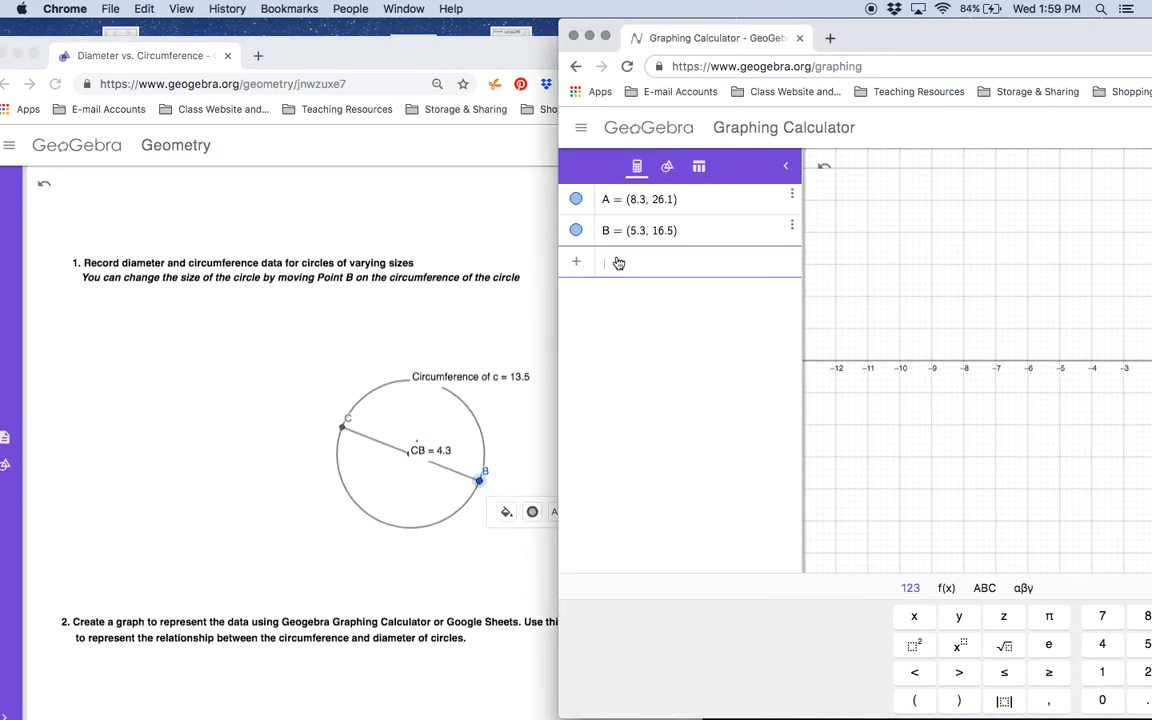
{"action": "type", "text": "(4.3, "}
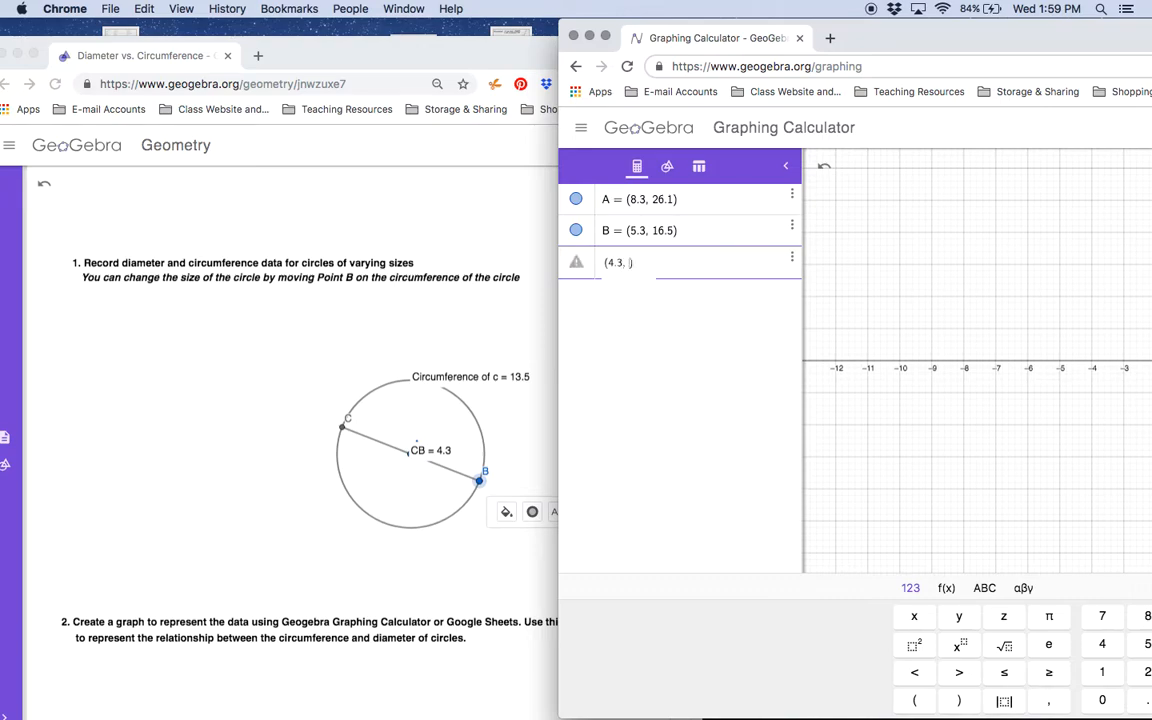
{"action": "type", "text": "13.5"}
{"action": "key", "text": "Return"}
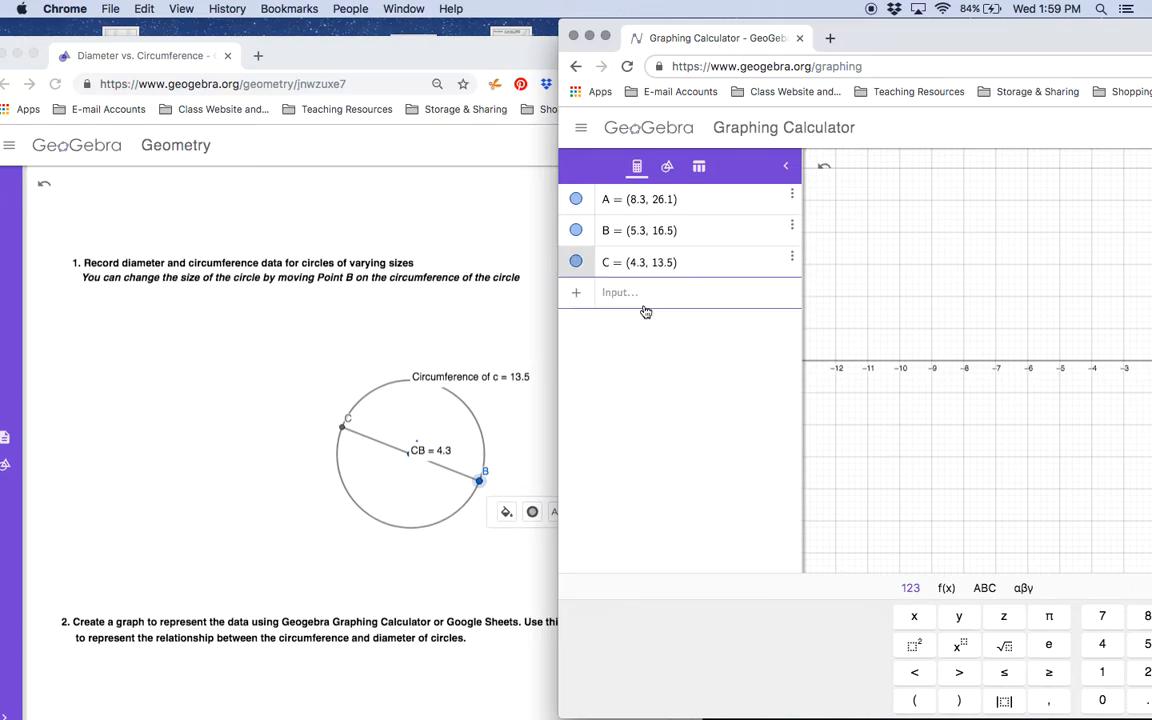
Enlarge the circle to a diameter of about 7.3 with point B, and record it as the point (7.3, 22.8) in the Graphing Calculator.
{"action": "left_click", "coordinate": [479, 482]}
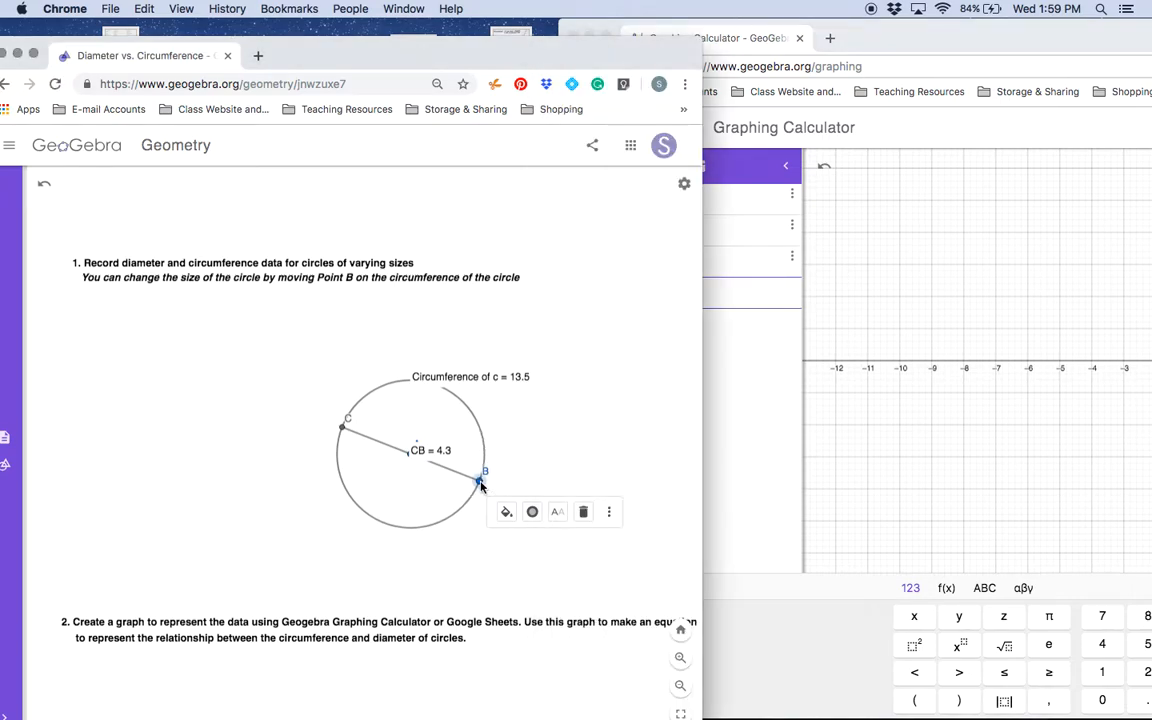
{"action": "left_click_drag", "start_coordinate": [479, 484], "coordinate": [531, 484]}
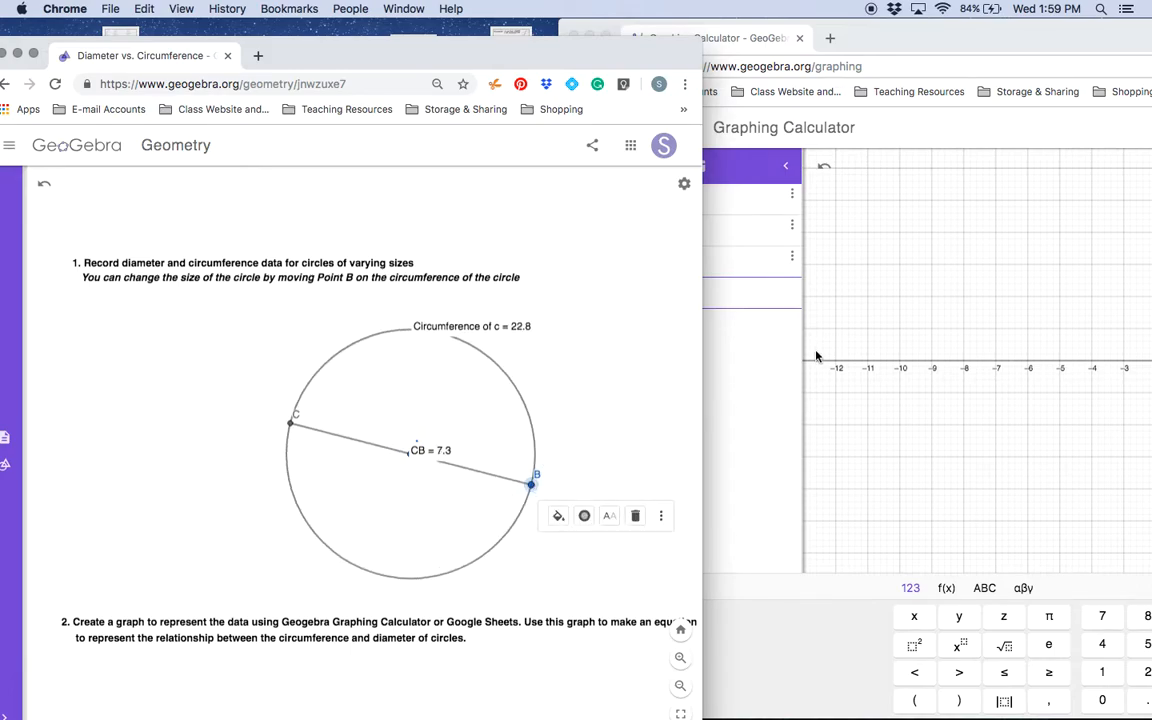
{"action": "left_click", "coordinate": [769, 372]}
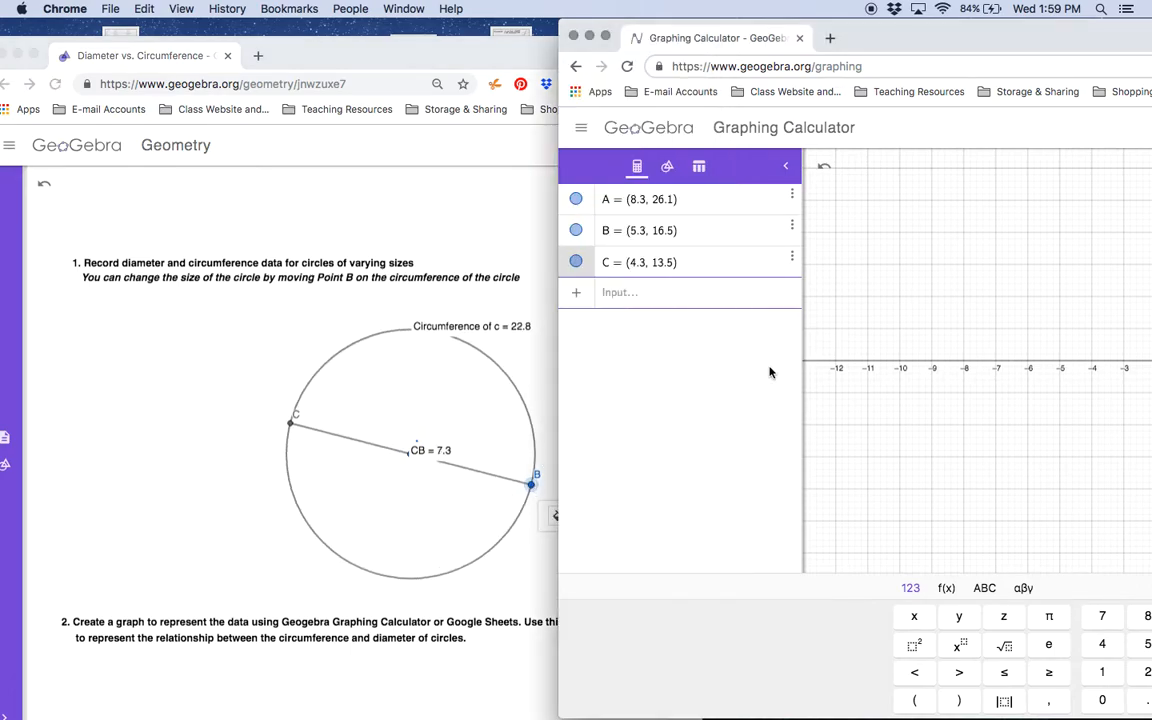
{"action": "left_click", "coordinate": [611, 290]}
{"action": "type", "text": "(7.3, "}
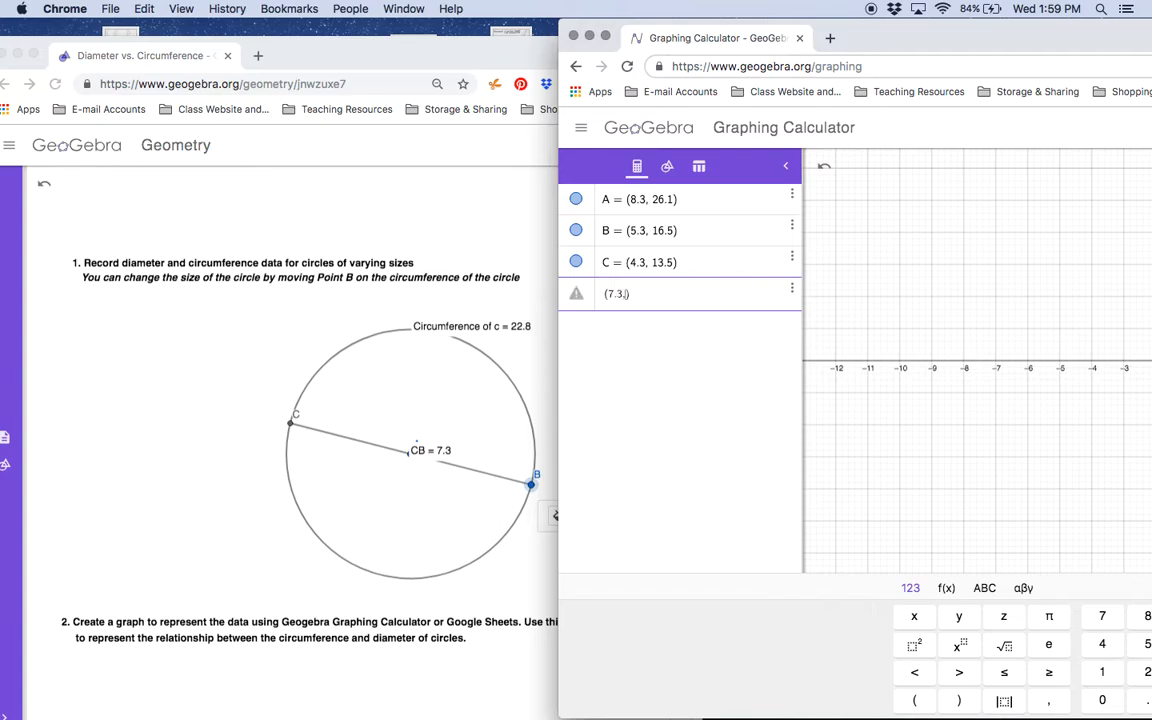
{"action": "type", "text": "22.8"}
{"action": "key", "text": "Return"}
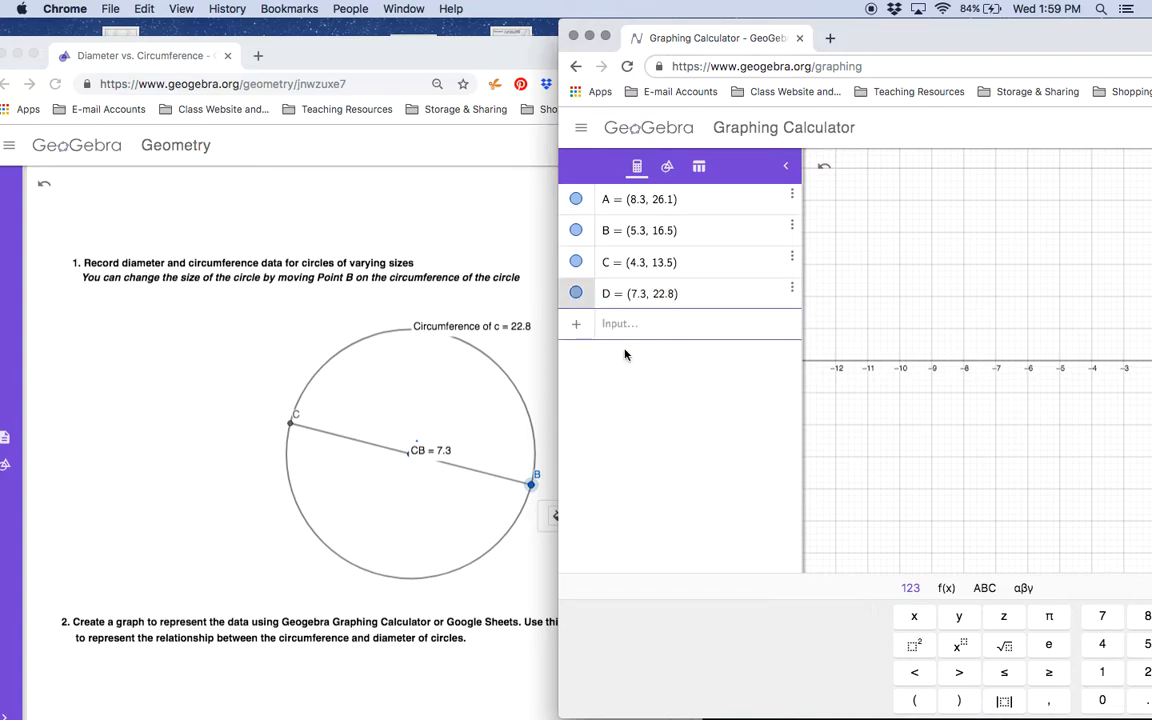
Enlarge the circle to a diameter of about 8.3 with point B, and record it as the point (8.3, 26) in the Graphing Calculator.
{"action": "left_click", "coordinate": [531, 487]}
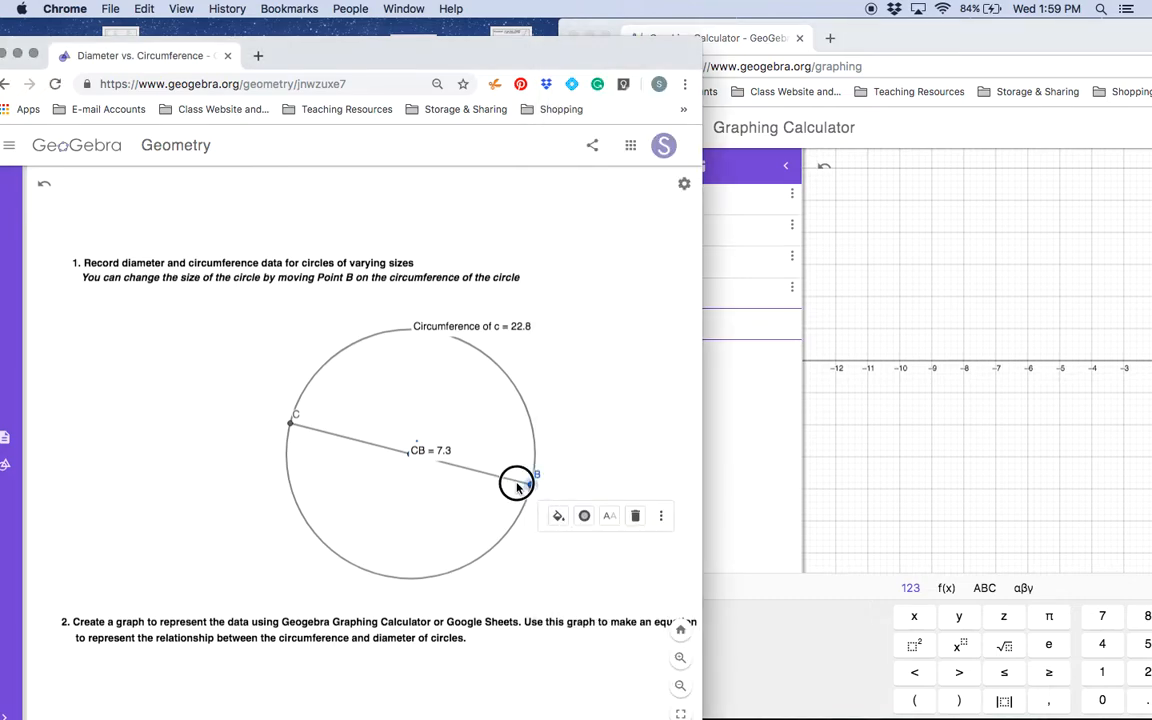
{"action": "mouse_move", "coordinate": [535, 495]}
{"action": "left_mouse_down"}
{"action": "mouse_move", "coordinate": [541, 481]}
{"action": "mouse_move", "coordinate": [548, 488]}
{"action": "left_mouse_up"}
{"action": "left_click", "coordinate": [745, 398]}
{"action": "left_click", "coordinate": [625, 335]}
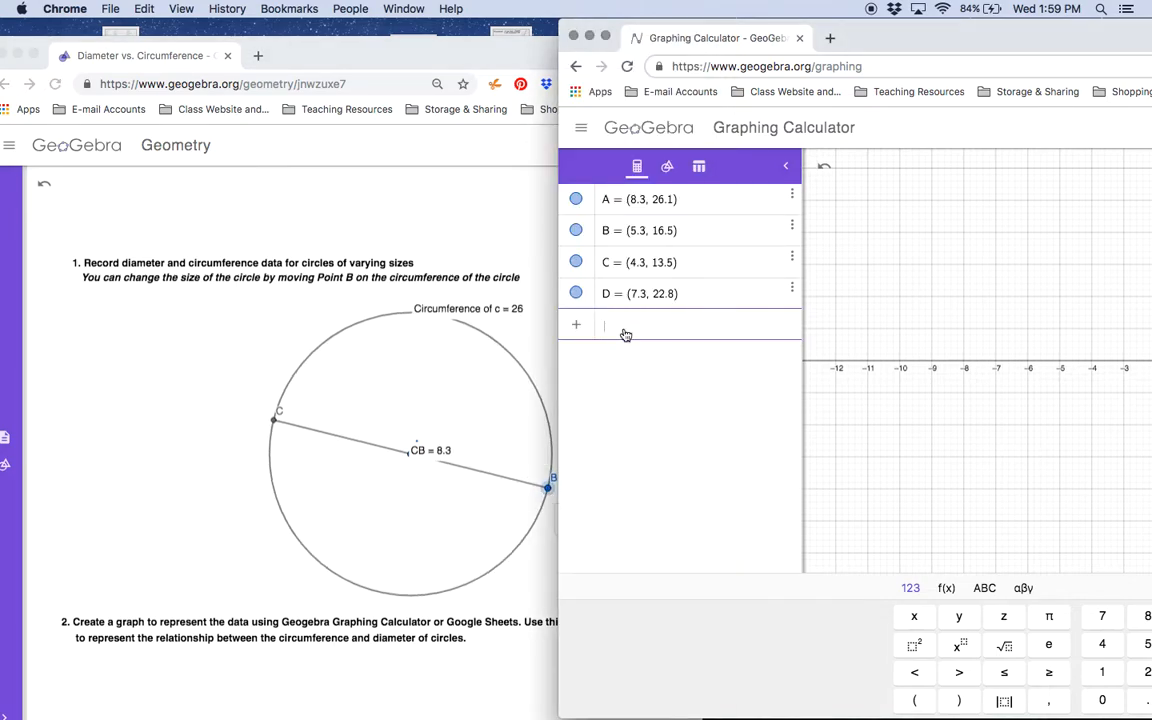
{"action": "type", "text": "(8.3"}
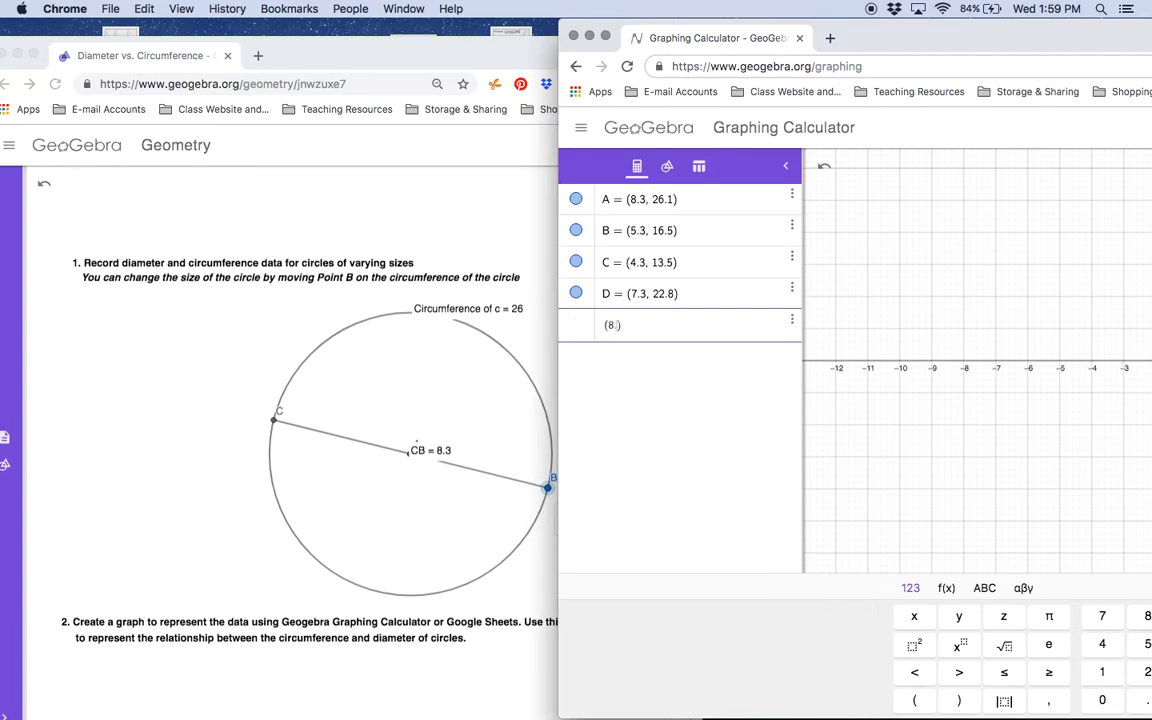
{"action": "type", "text": ", 26"}
{"action": "key", "text": "Return"}
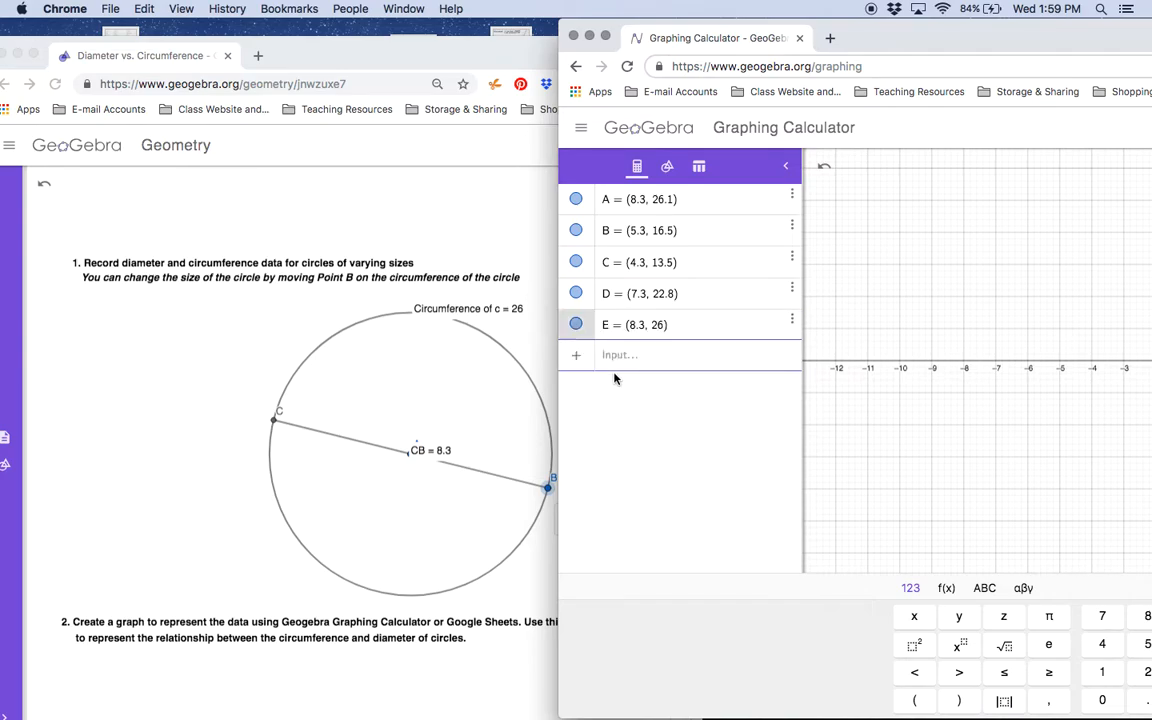
Enlarge the circle to a diameter of about 9.7 with point B, and record it as the point (9.7, 30.6) in the Graphing Calculator.
{"action": "left_click", "coordinate": [547, 488]}
{"action": "left_click_drag", "start_coordinate": [547, 488], "coordinate": [574, 489]}
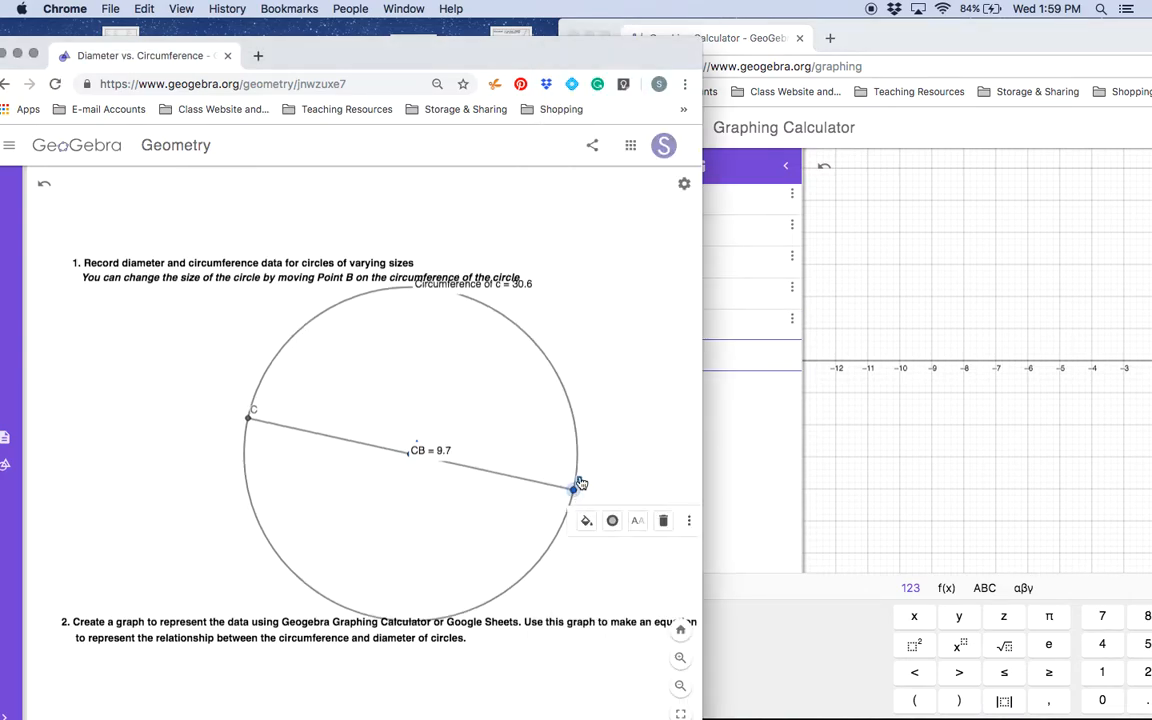
{"action": "left_click", "coordinate": [741, 364]}
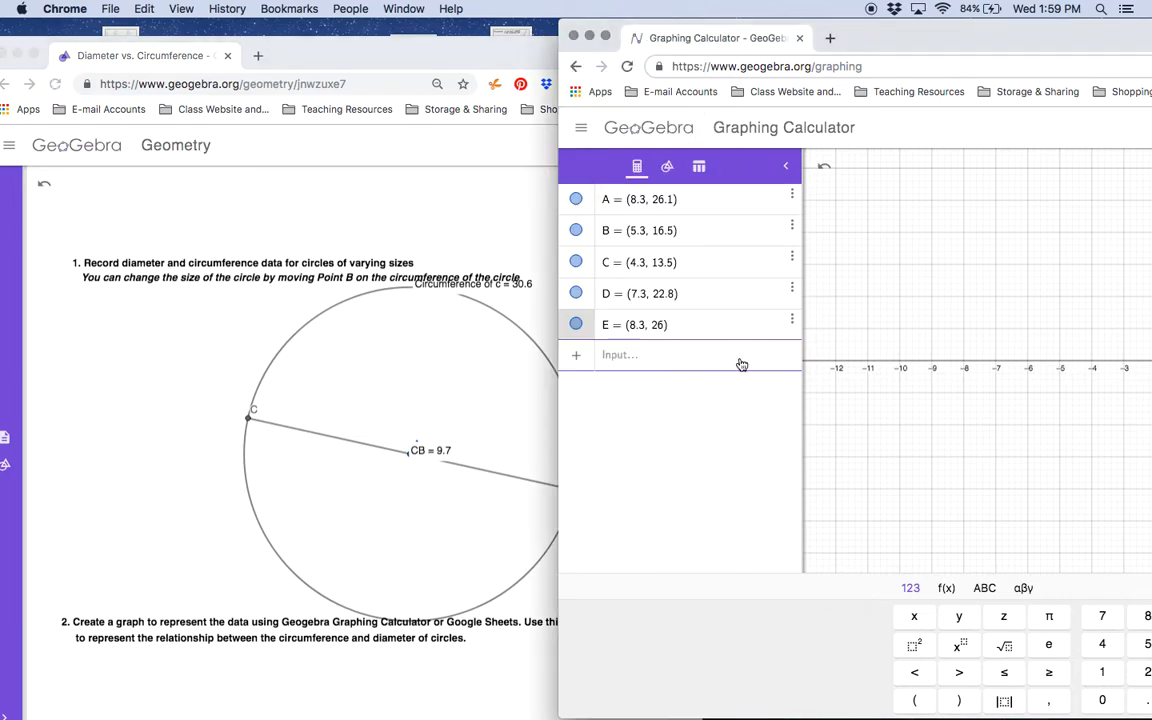
{"action": "left_click", "coordinate": [727, 364]}
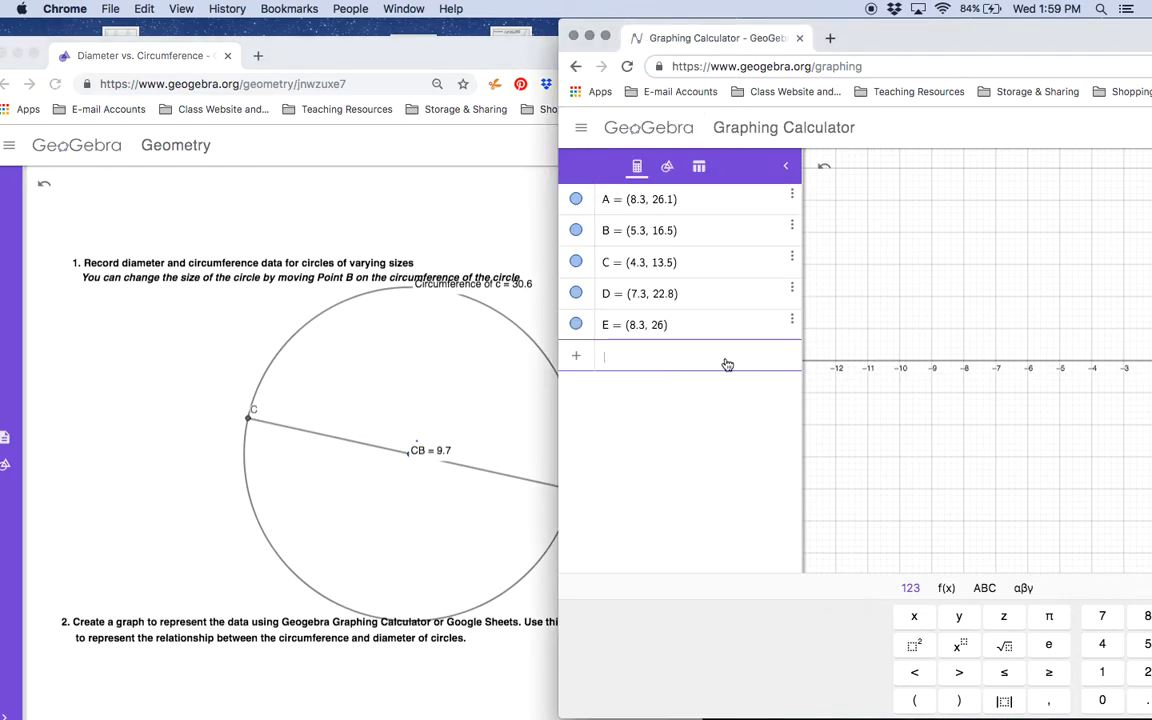
{"action": "type", "text": "(9.7, 3"}
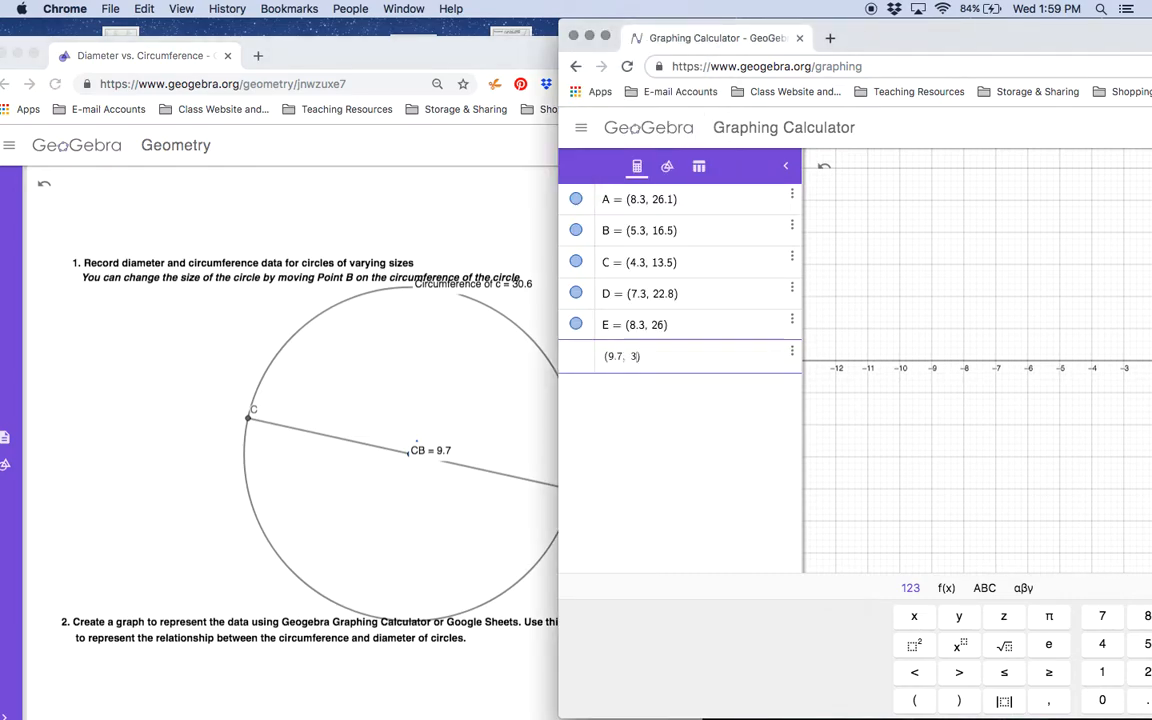
{"action": "type", "text": "0.6"}
{"action": "key", "text": "Return"}
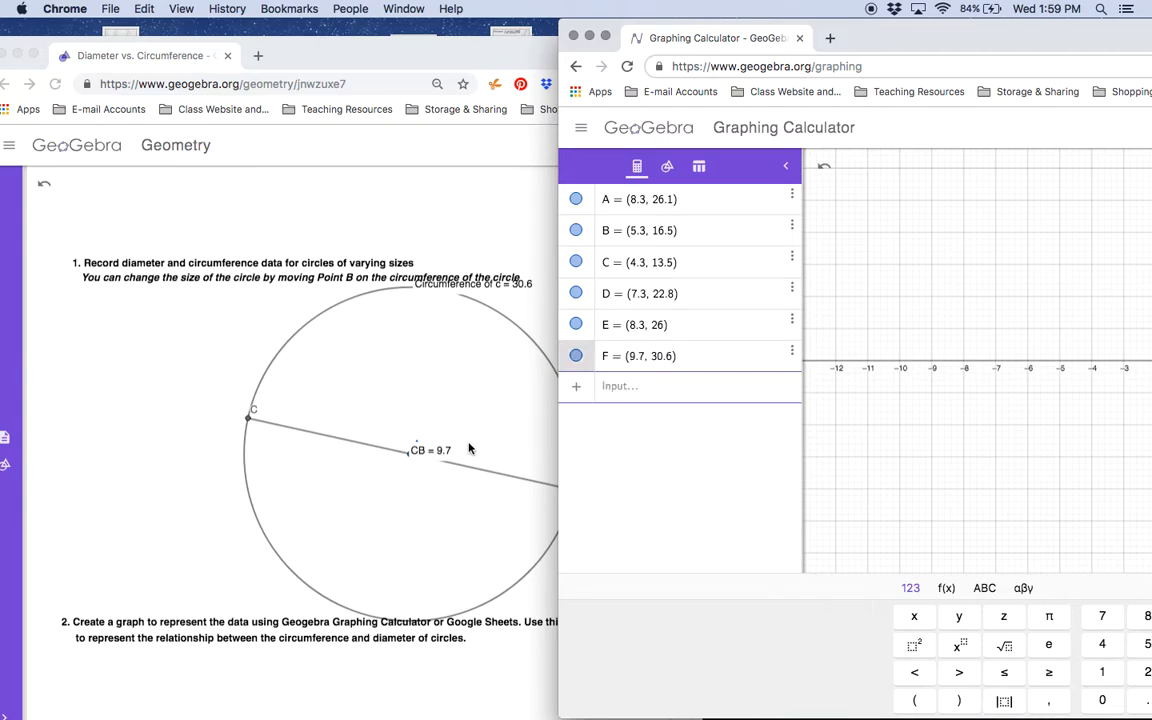
Shrink the circle to a diameter of about 4.5 with point B, and record it as the point (4.5, 14.1) in the Graphing Calculator.
{"action": "left_click", "coordinate": [514, 450]}
{"action": "left_click_drag", "start_coordinate": [573, 484], "coordinate": [487, 462]}
{"action": "left_click", "coordinate": [759, 395]}
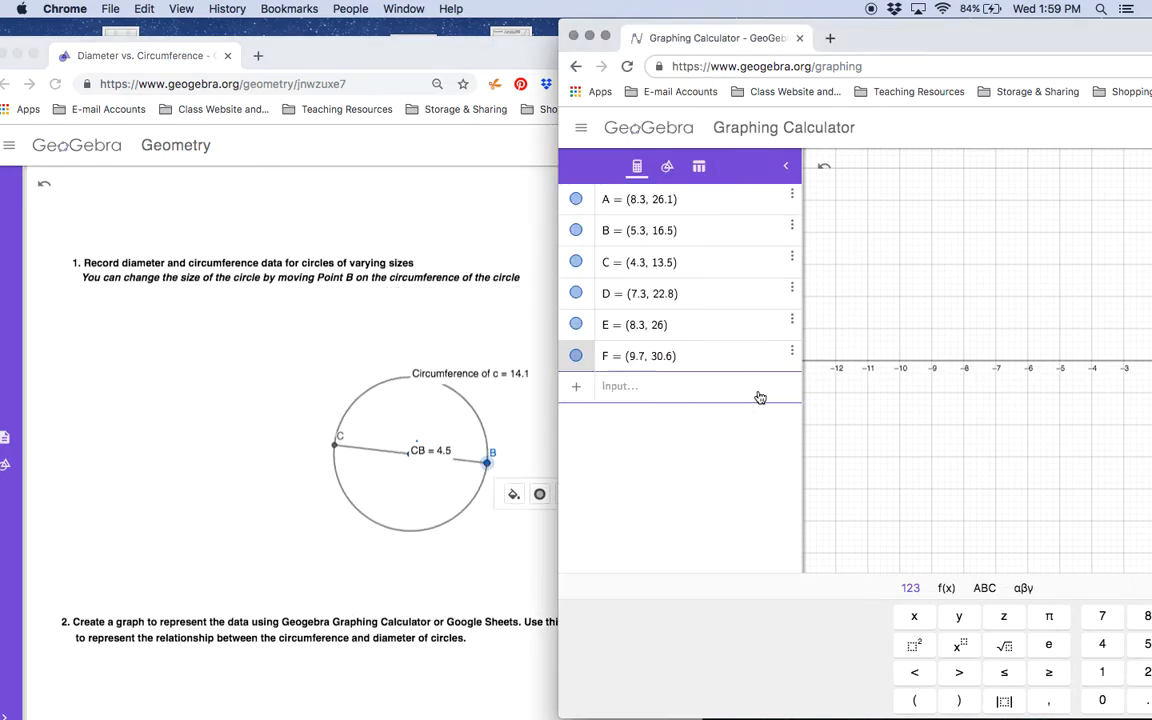
{"action": "left_click", "coordinate": [632, 392]}
{"action": "type", "text": "(4"}
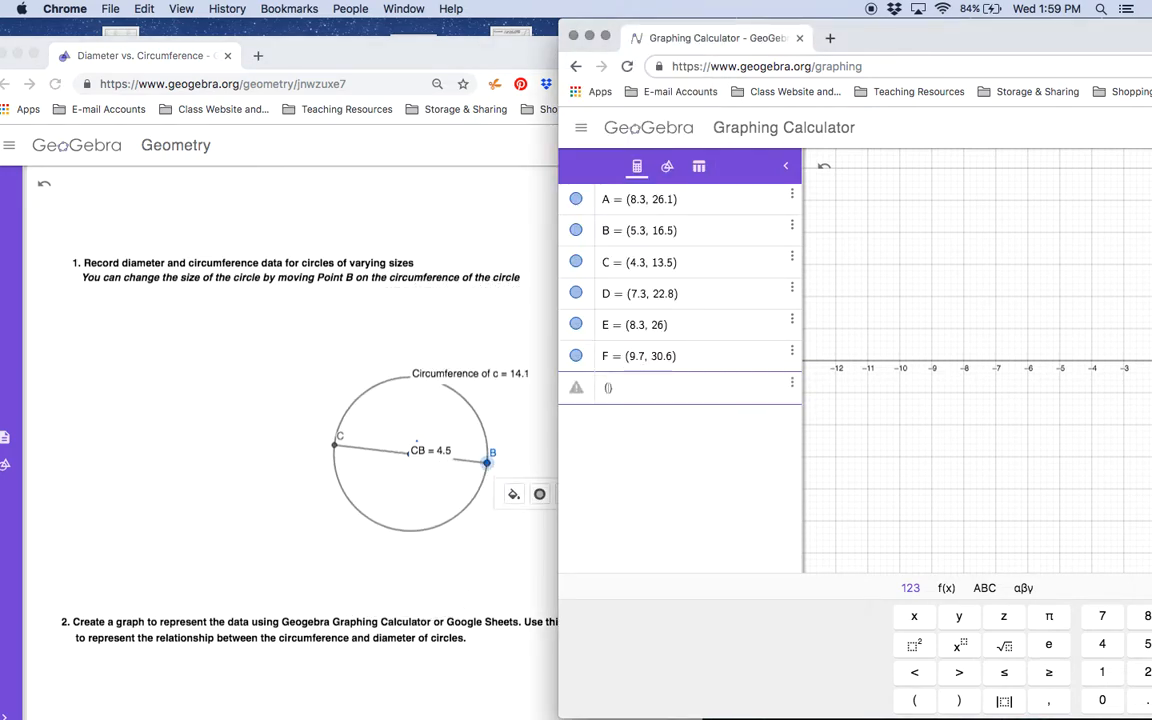
{"action": "type", "text": ".5, 14.1"}
{"action": "key", "text": "Return"}
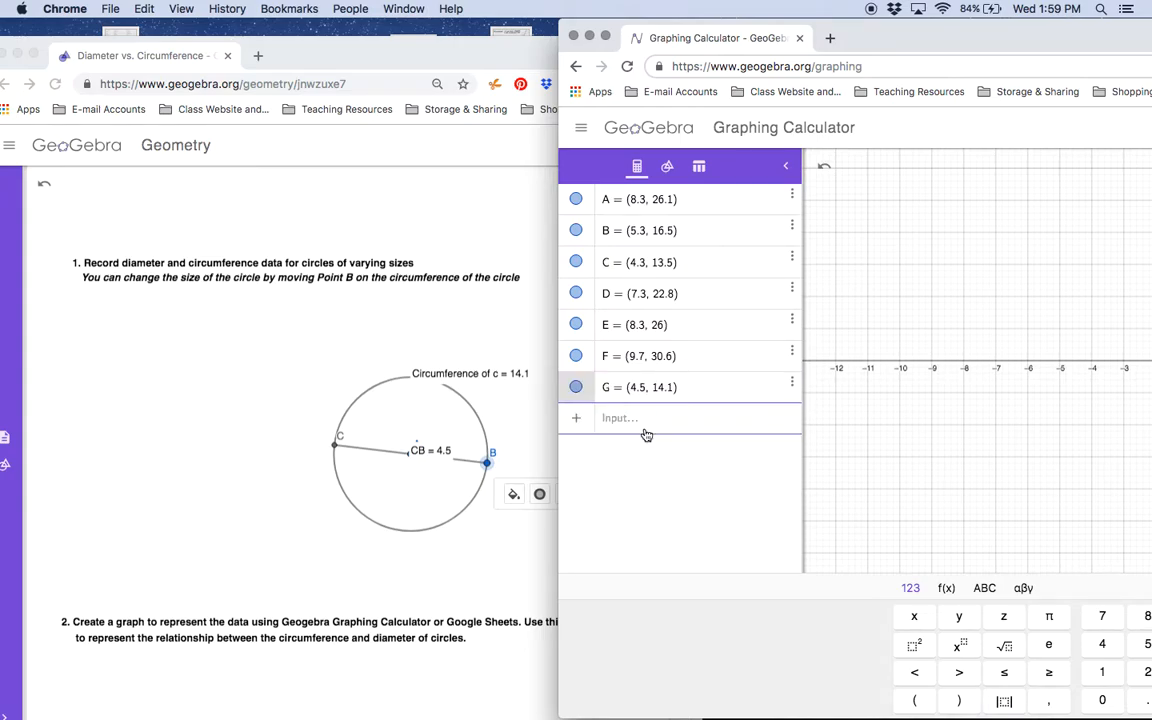
Enlarge the circle to a diameter of about 5.3 with point B, and postpone the reminder notification by an hour.
{"action": "left_click", "coordinate": [487, 463]}
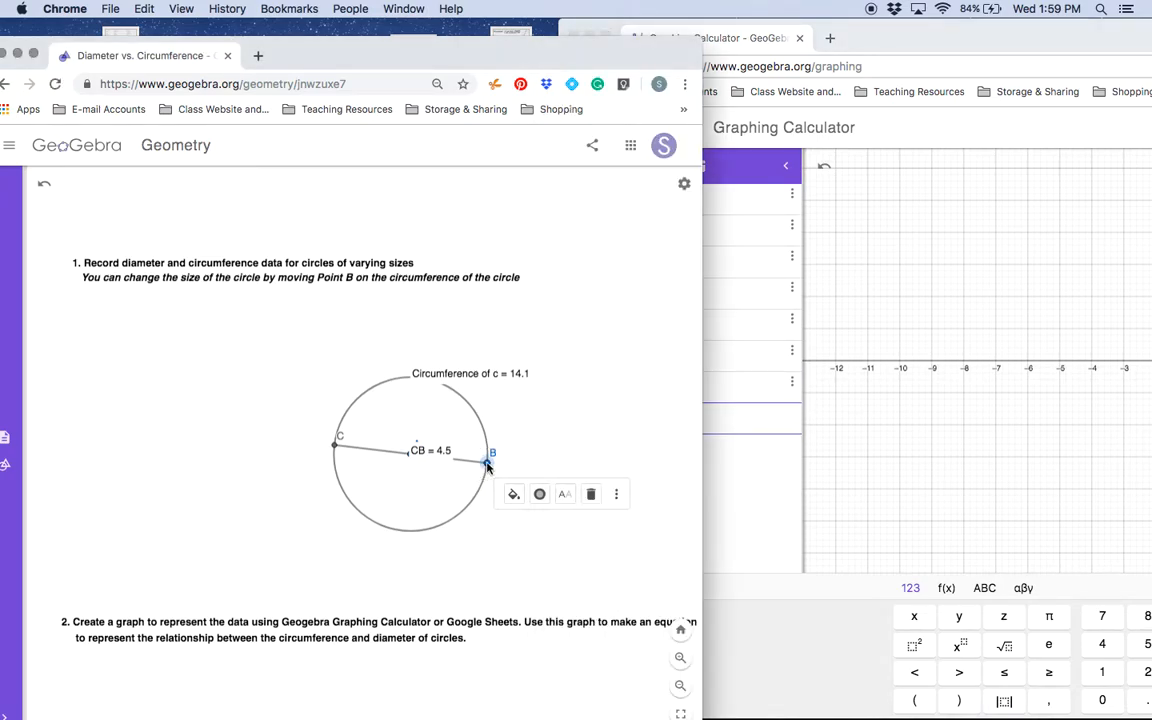
{"action": "left_click_drag", "start_coordinate": [487, 463], "coordinate": [501, 464]}
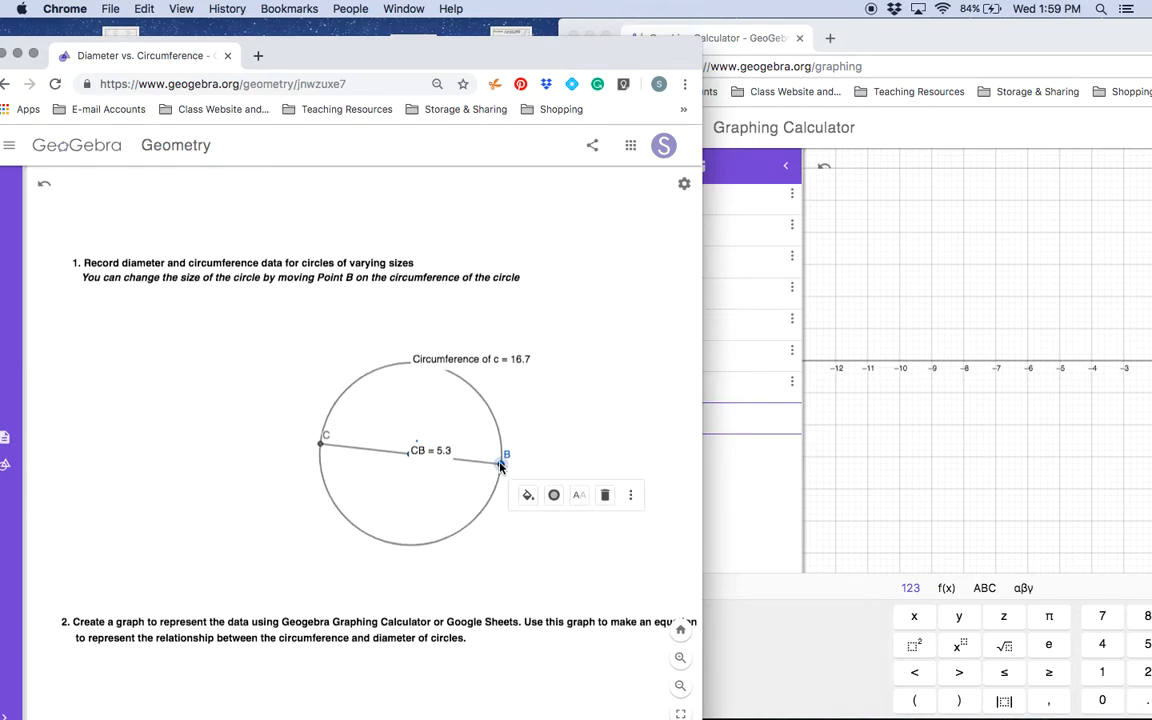
{"action": "left_click", "coordinate": [752, 415]}
{"action": "left_click", "coordinate": [626, 420]}
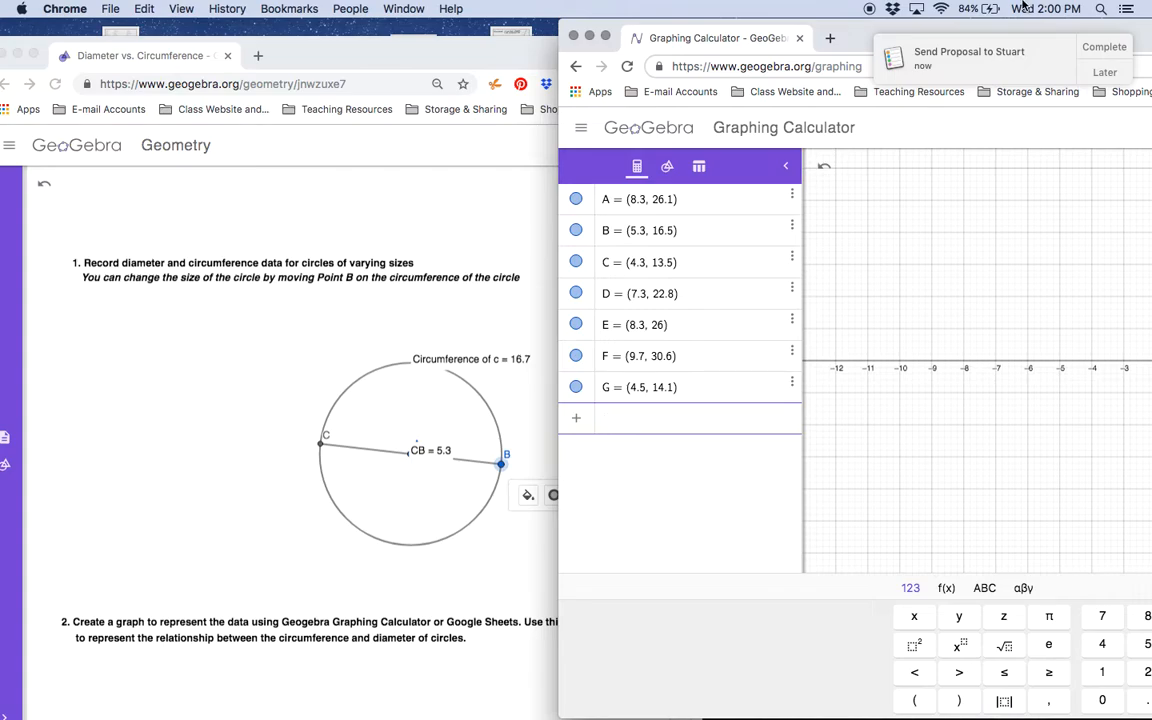
{"action": "left_click", "coordinate": [1100, 73]}
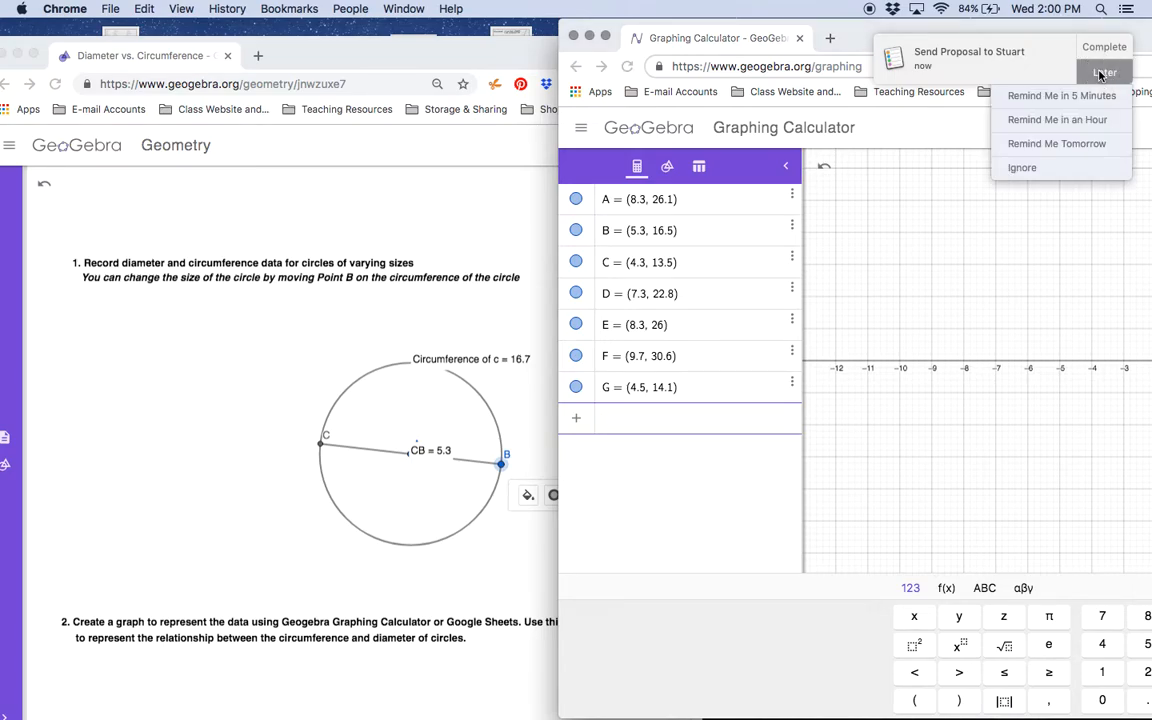
{"action": "left_click", "coordinate": [1068, 120]}
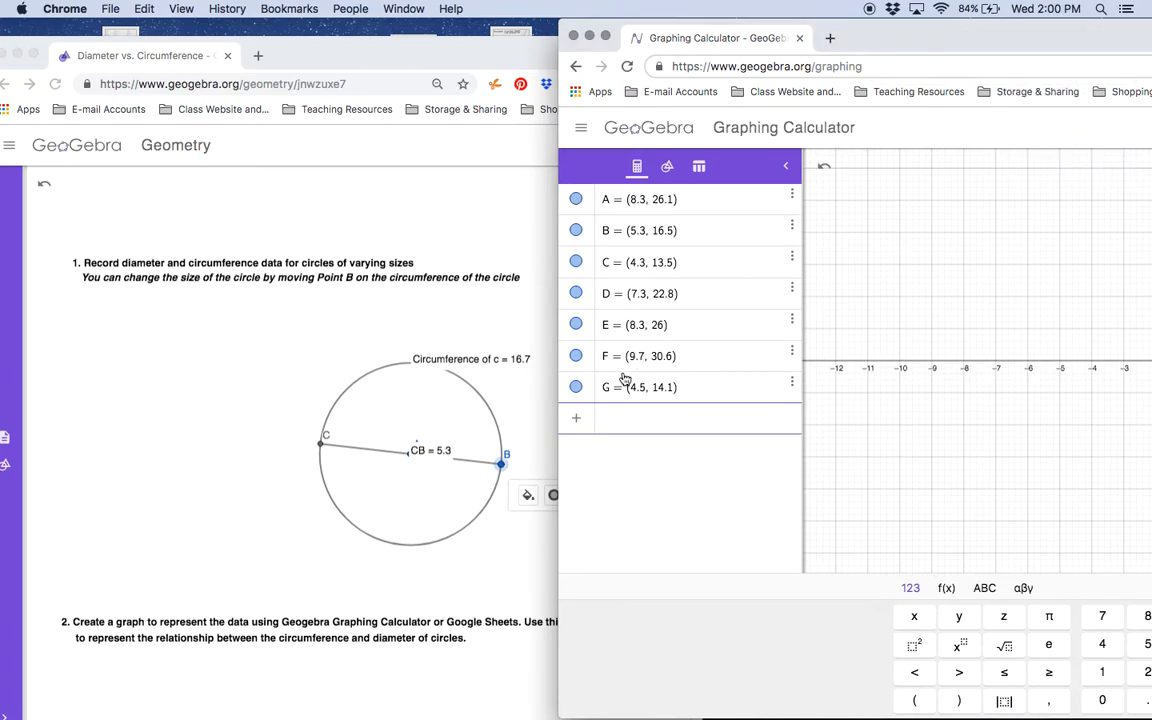
Enter the point (5.3, 13.1) as a new expression in the Graphing Calculator.
{"action": "type", "text": "("}
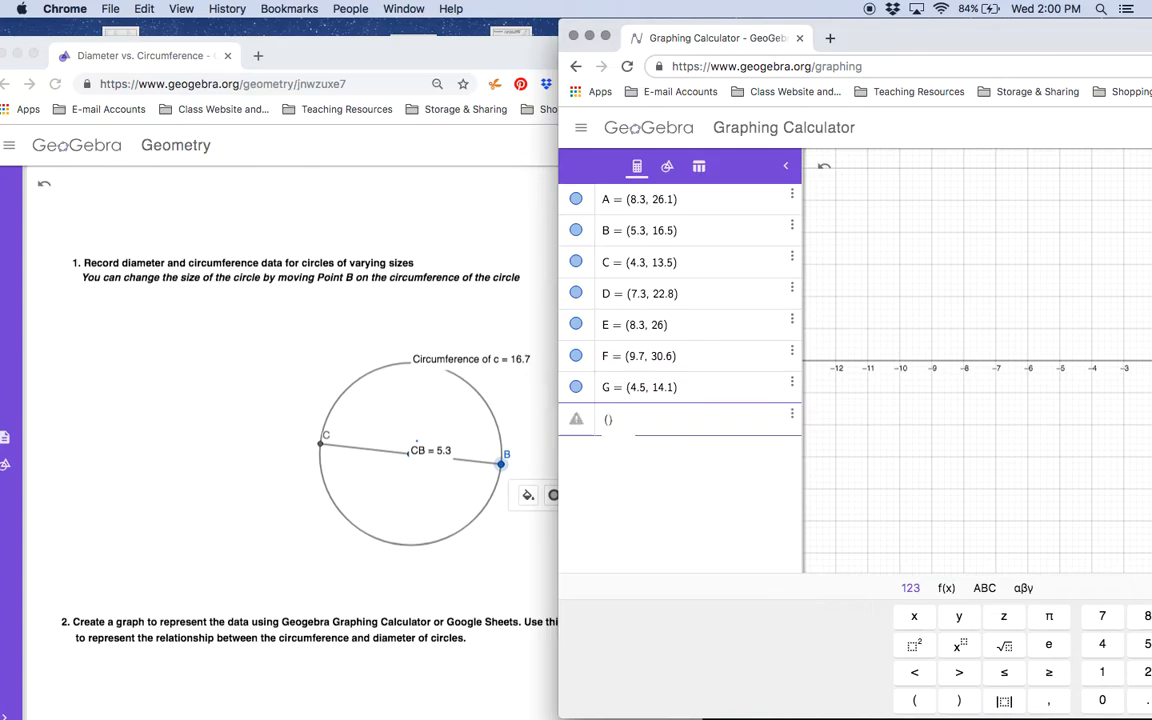
{"action": "type", "text": "5.3, 13.1"}
{"action": "key", "text": "Return"}
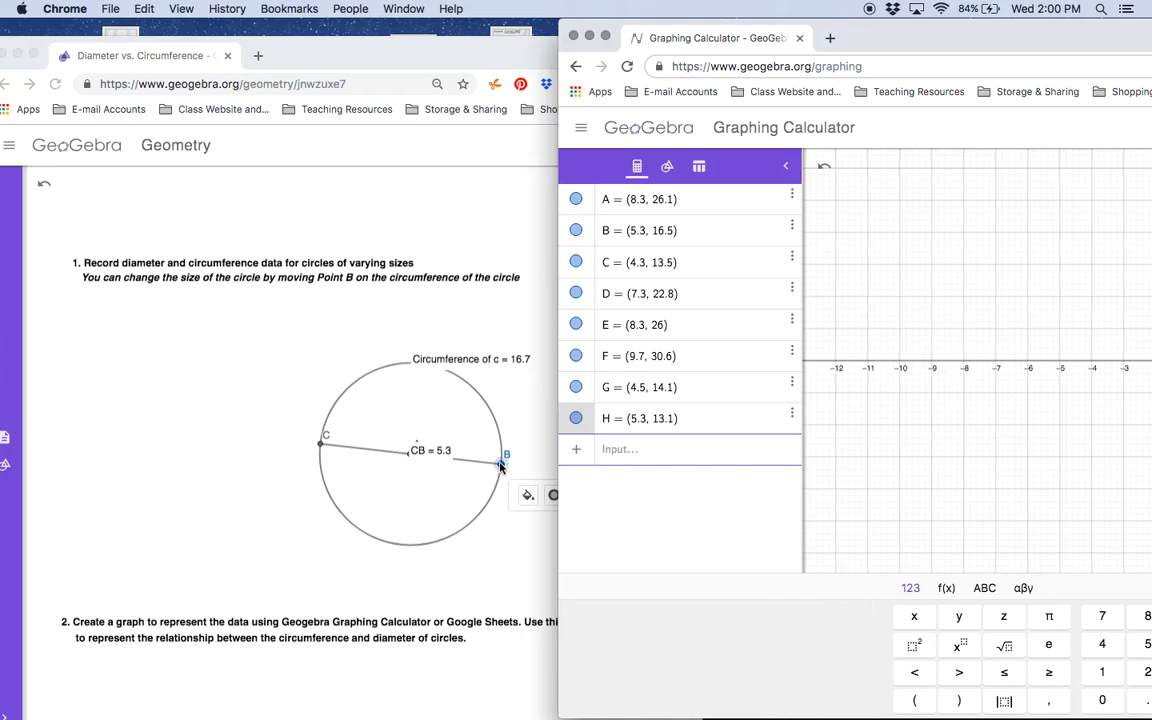
Enlarge the circle to a diameter of about 7.8 with point B, and record it as the point (7.8, 24.6) in the Graphing Calculator.
{"action": "left_click", "coordinate": [452, 417]}
{"action": "left_click", "coordinate": [523, 466]}
{"action": "left_click_drag", "start_coordinate": [523, 466], "coordinate": [546, 463]}
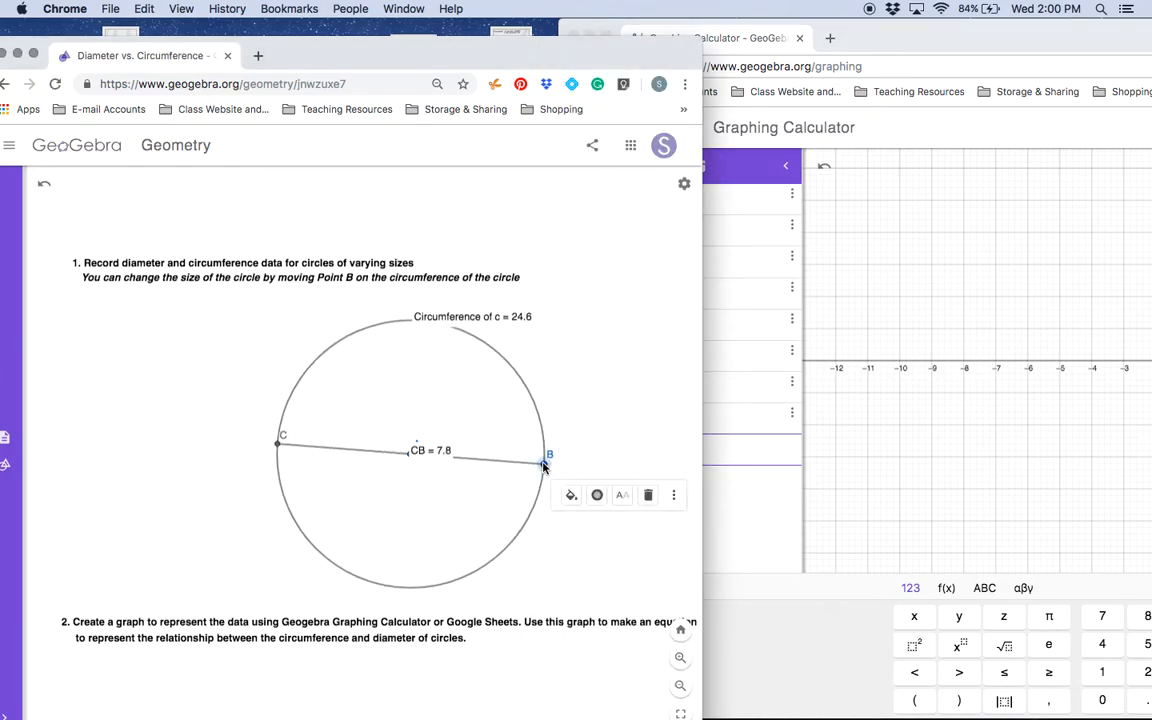
{"action": "left_click", "coordinate": [740, 450]}
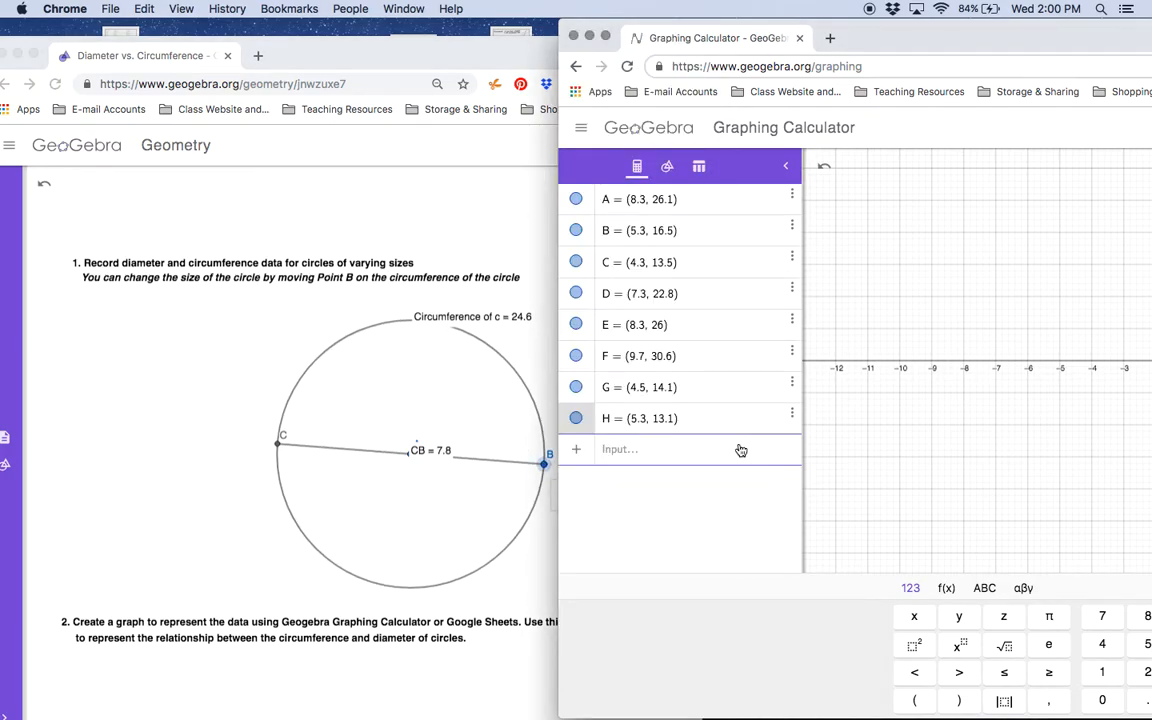
{"action": "type", "text": "(7"}
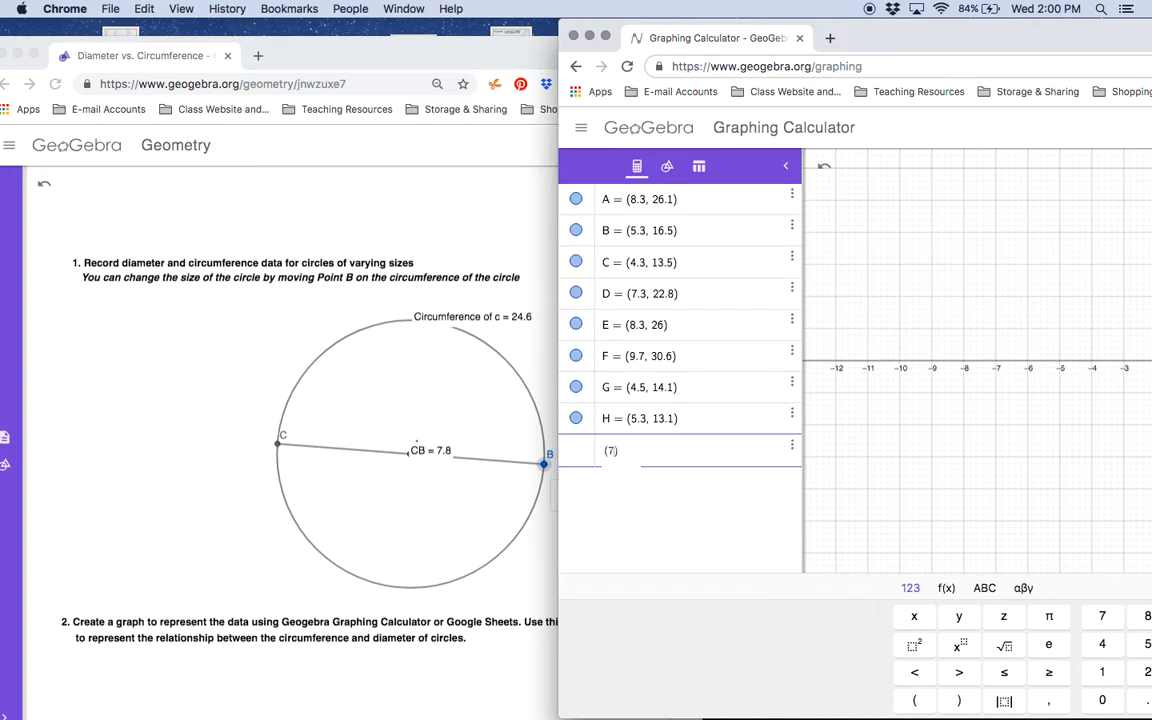
{"action": "type", "text": ".8, 24.6"}
{"action": "key", "text": "Return"}
Shrink the circle to a diameter of about 1.7 with point B, and record it as the point (1.7, 5.2) in the Graphing Calculator.
{"action": "left_click", "coordinate": [543, 463]}
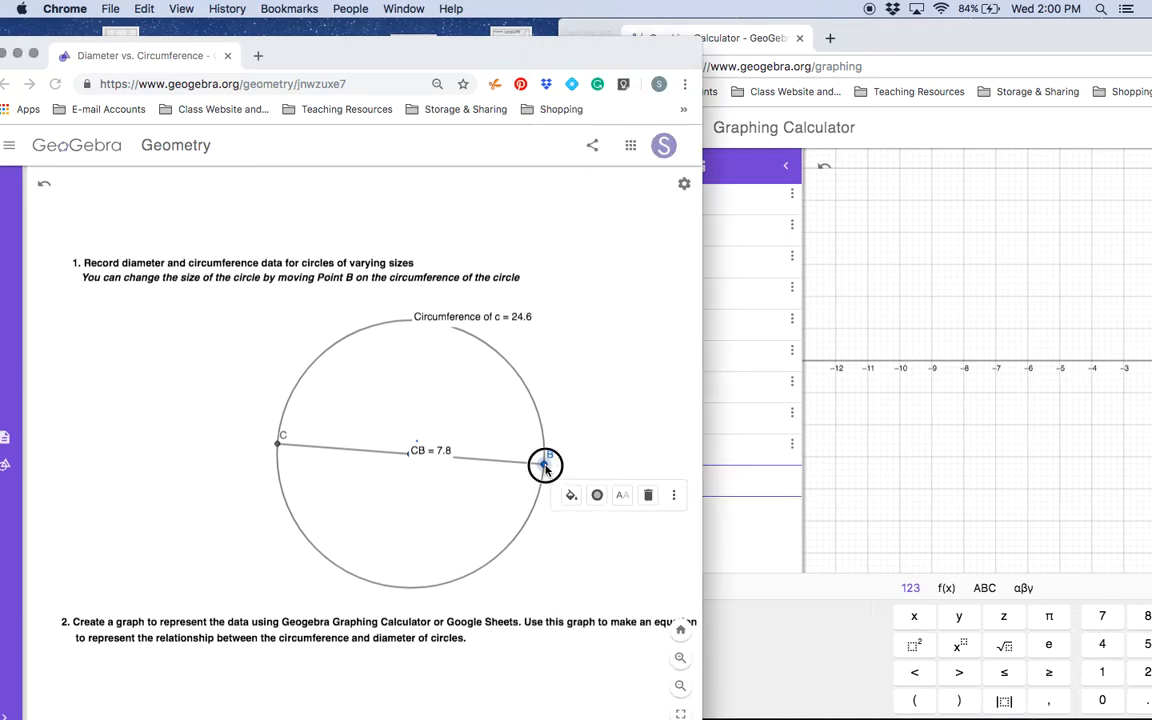
{"action": "left_click_drag", "start_coordinate": [543, 463], "coordinate": [433, 469]}
{"action": "left_click", "coordinate": [726, 486]}
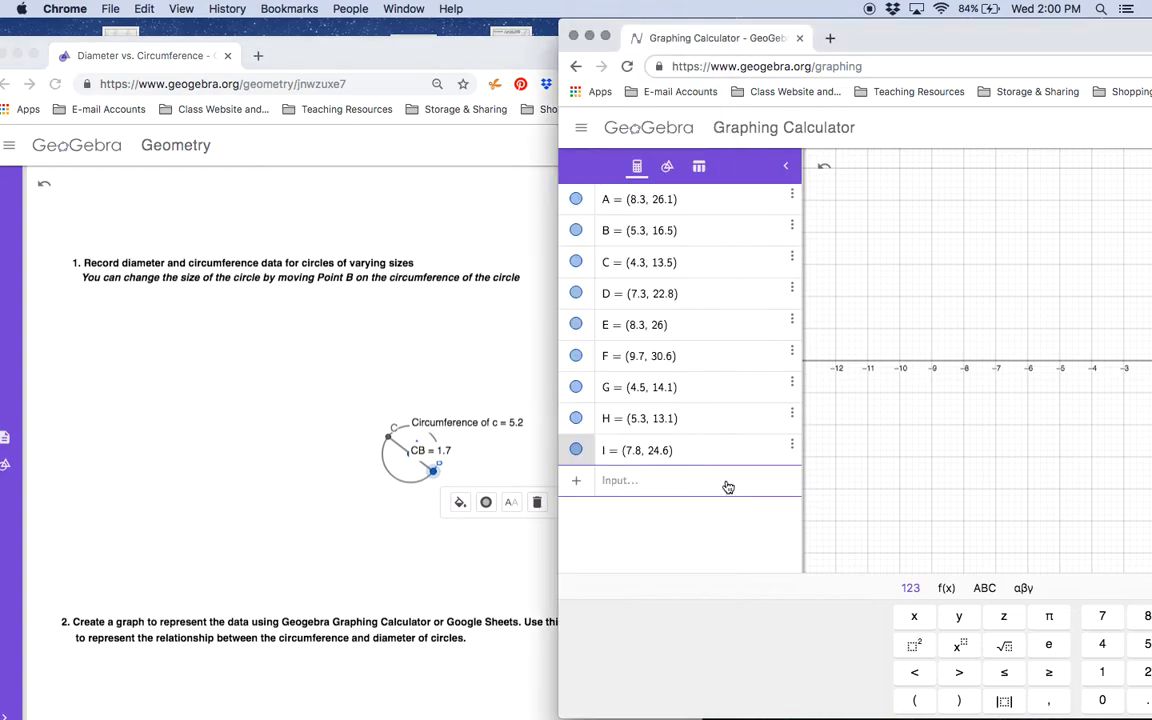
{"action": "type", "text": "(1.7, "}
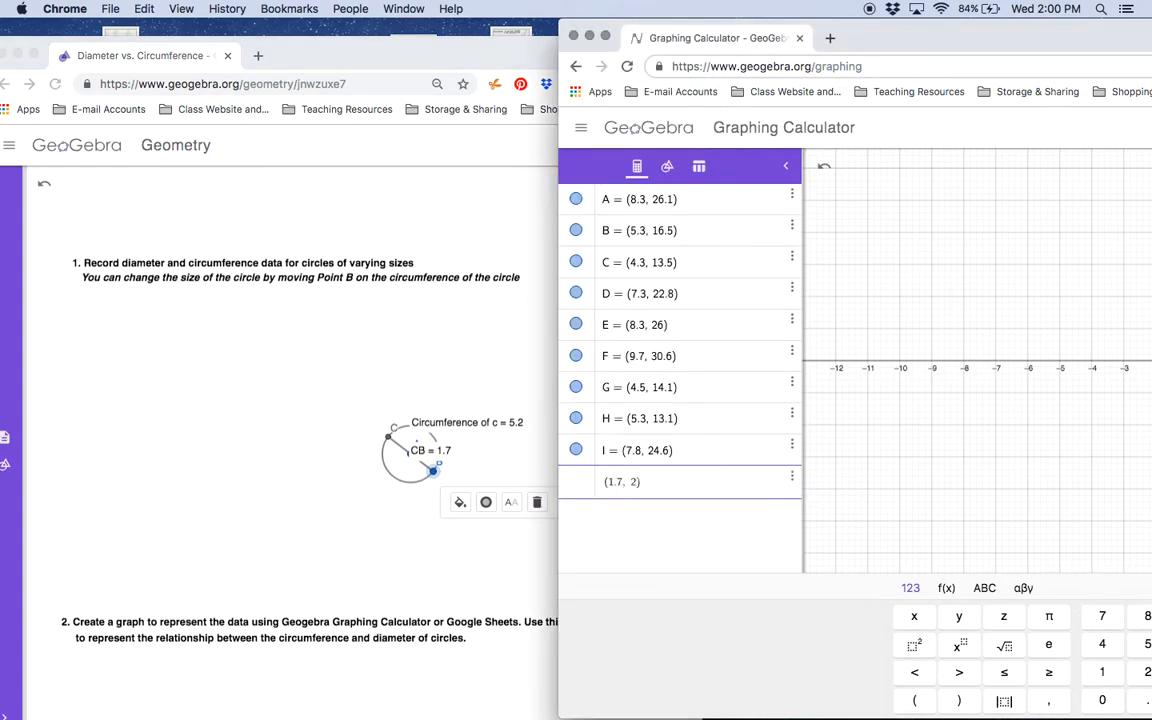
{"action": "type", "text": "5.2"}
{"action": "key", "text": "Return"}
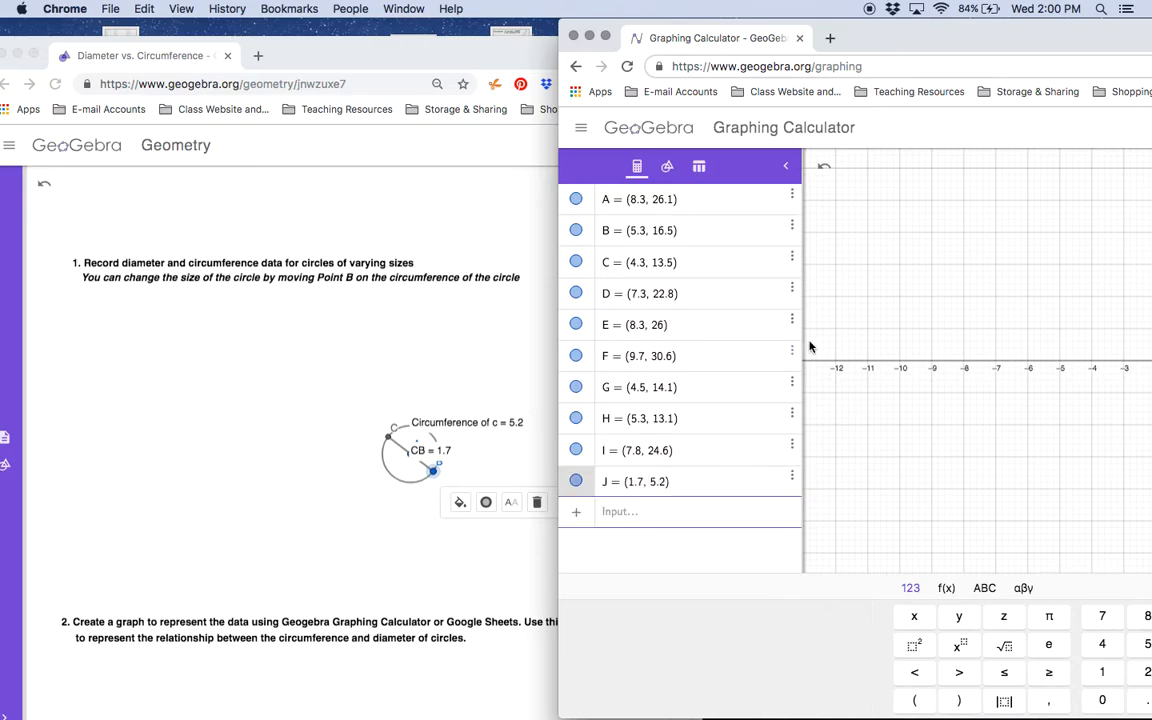
Hide the expression list and bring all plotted points into view on the widened graph, selecting point H for inspection.
{"action": "left_click", "coordinate": [785, 165]}
{"action": "left_click_drag", "start_coordinate": [926, 42], "coordinate": [437, 33]}
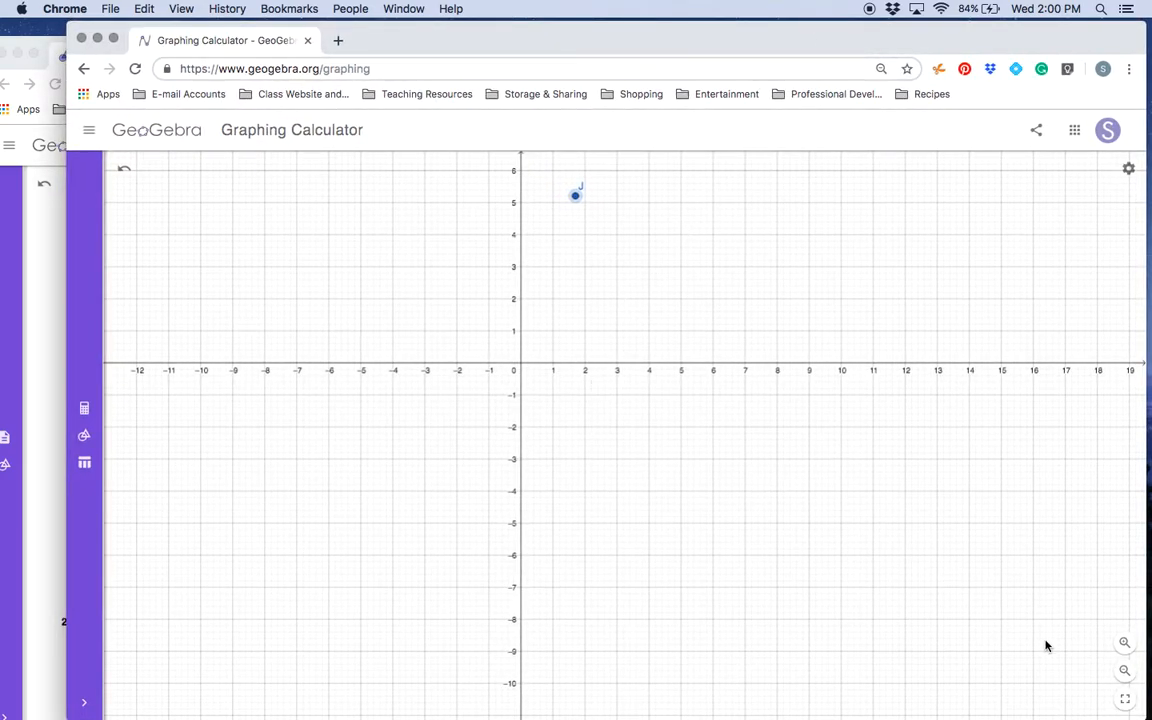
{"action": "left_click", "coordinate": [1124, 670]}
{"action": "left_click_drag", "start_coordinate": [1041, 560], "coordinate": [638, 585]}
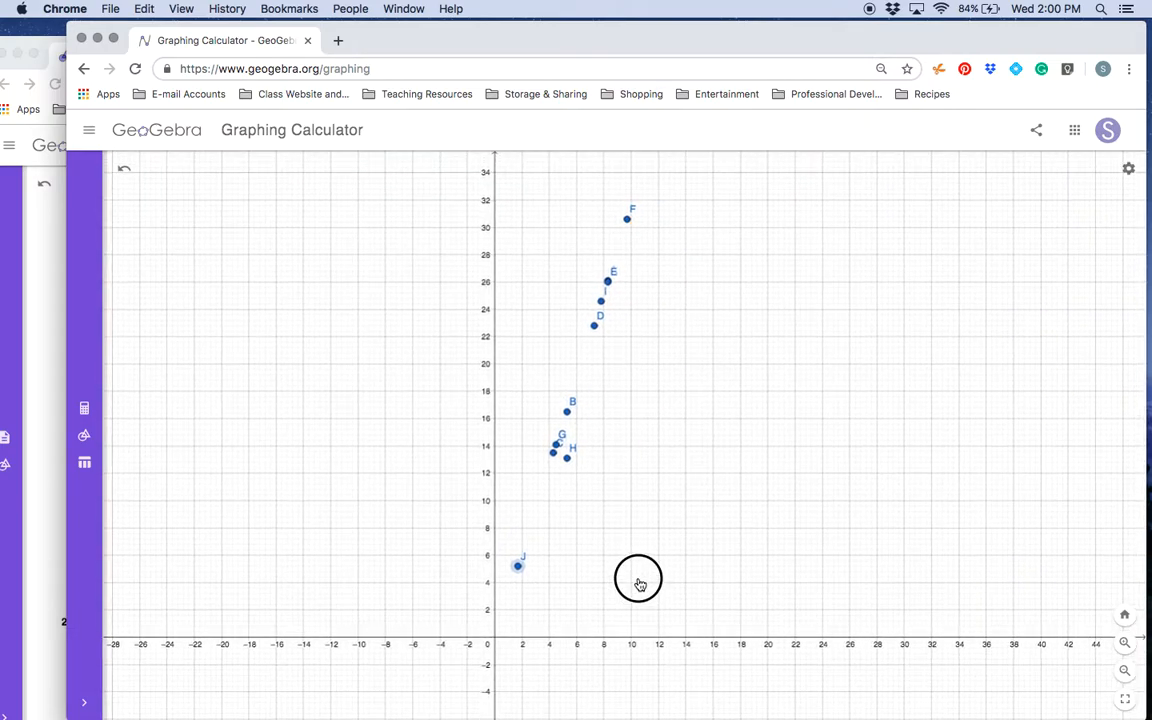
{"action": "left_click", "coordinate": [568, 462]}
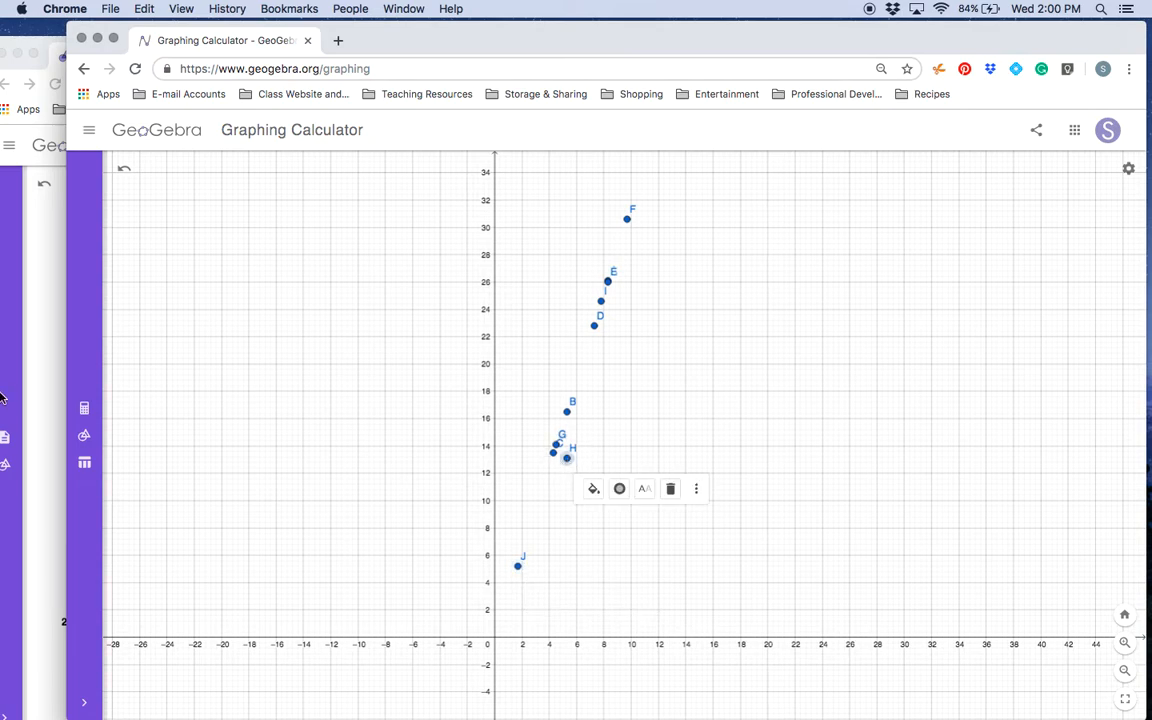
Enlarge the circle in the Geometry window to a diameter of about 3.5 with point B.
{"action": "left_click", "coordinate": [45, 362]}
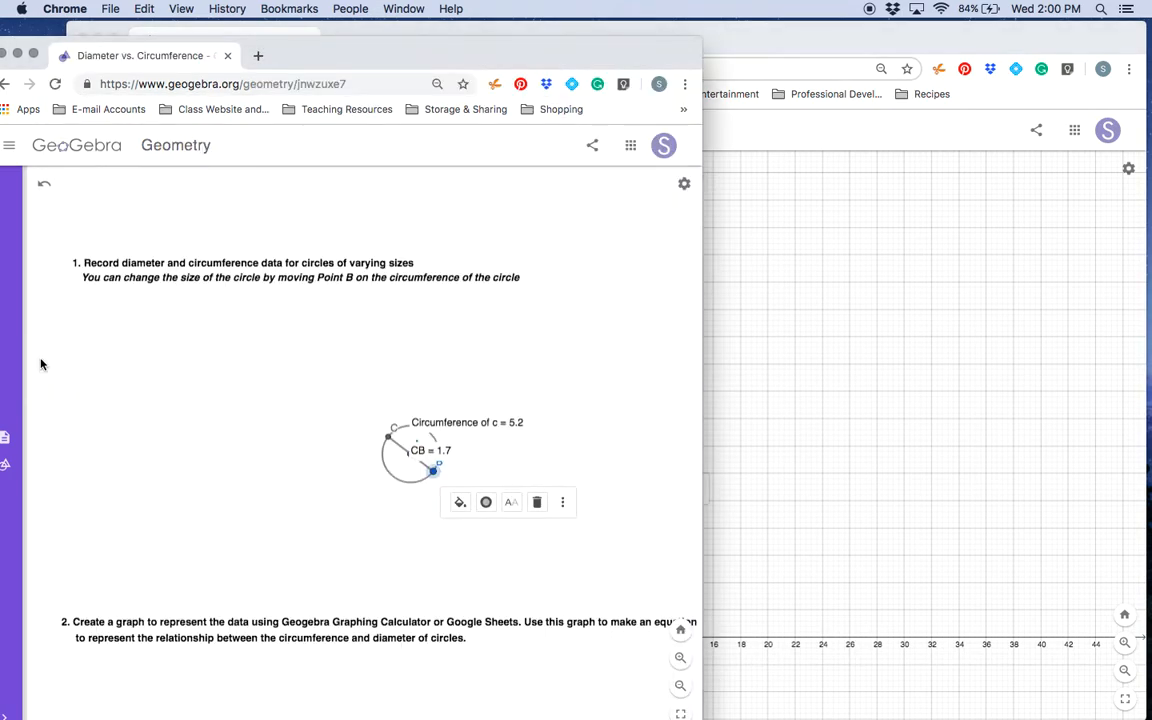
{"action": "left_click", "coordinate": [436, 474]}
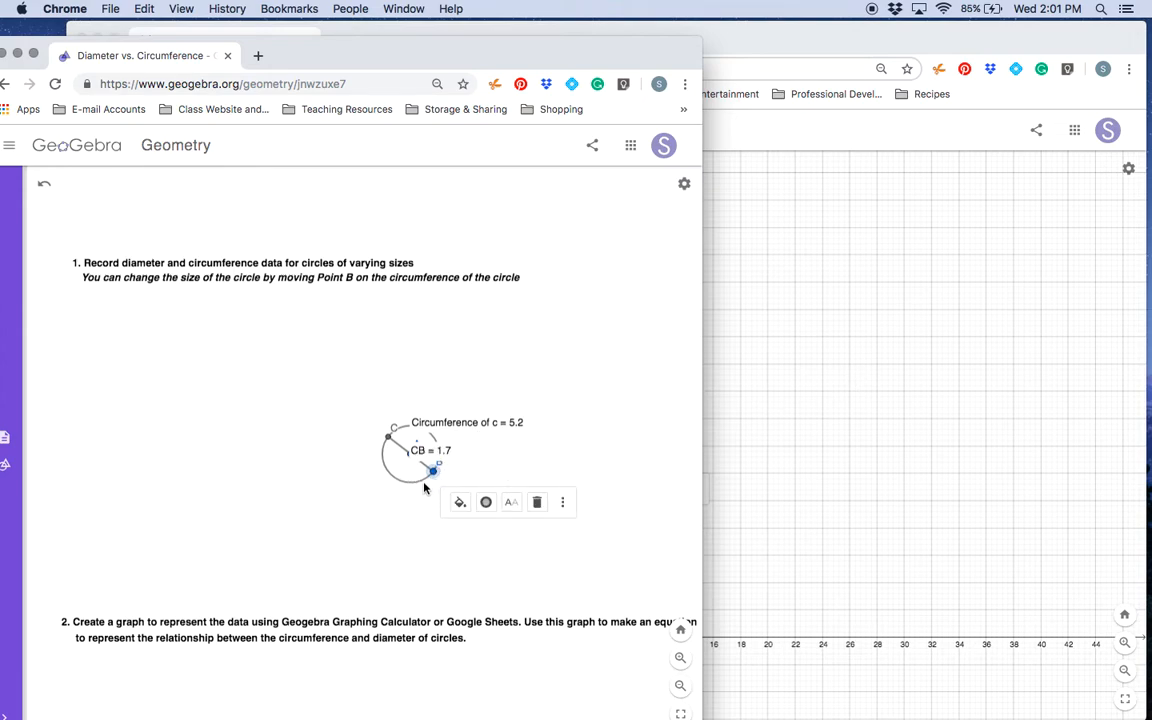
{"action": "left_click_drag", "start_coordinate": [436, 471], "coordinate": [463, 484]}
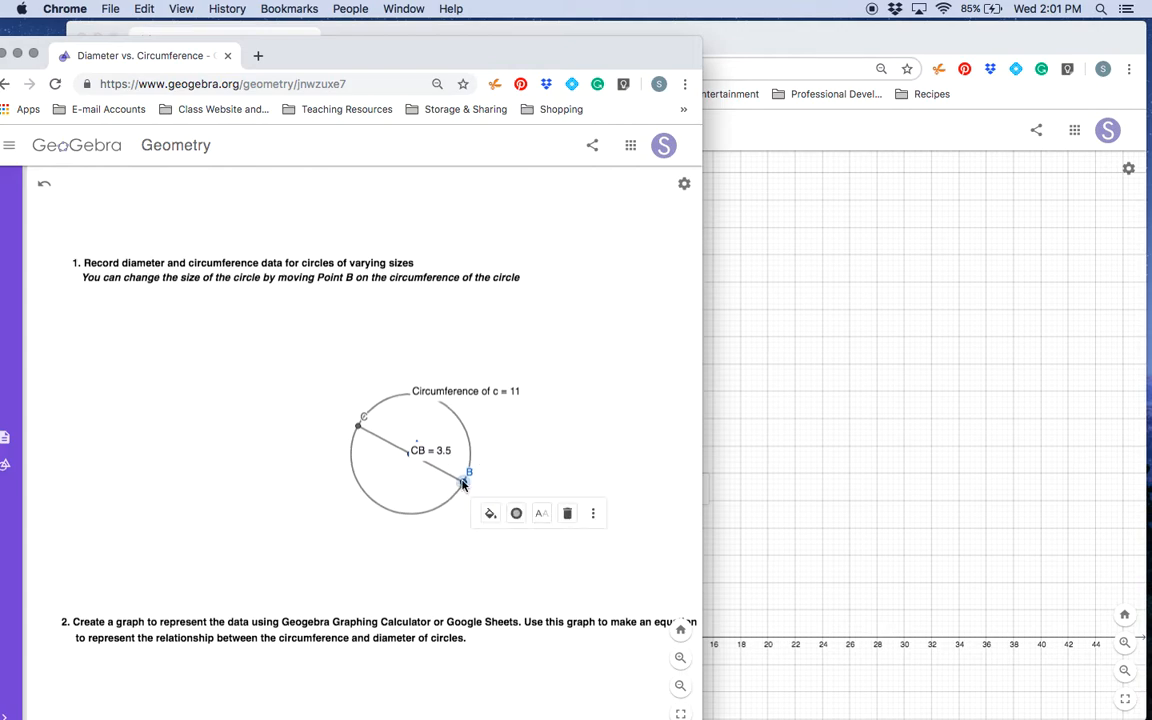
Look up point H's coordinates in the Graphing Calculator's expression list, and enlarge the circle to a diameter of about 5.3 with point B.
{"action": "left_click", "coordinate": [748, 42]}
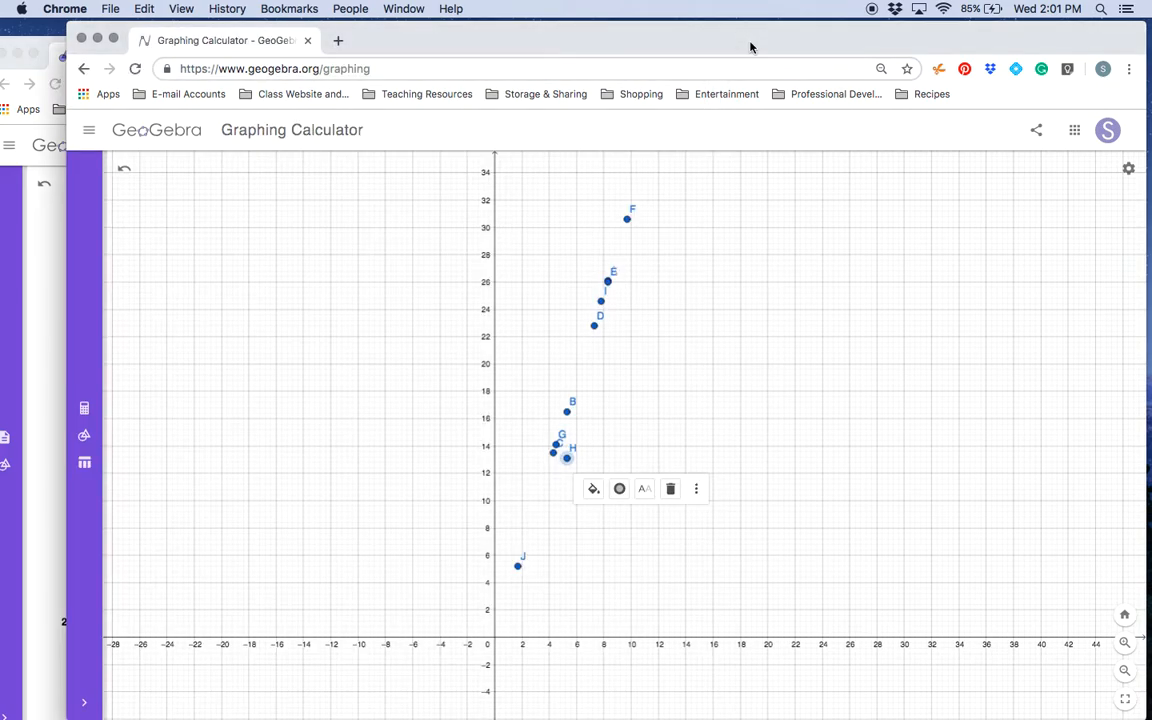
{"action": "left_click", "coordinate": [85, 408]}
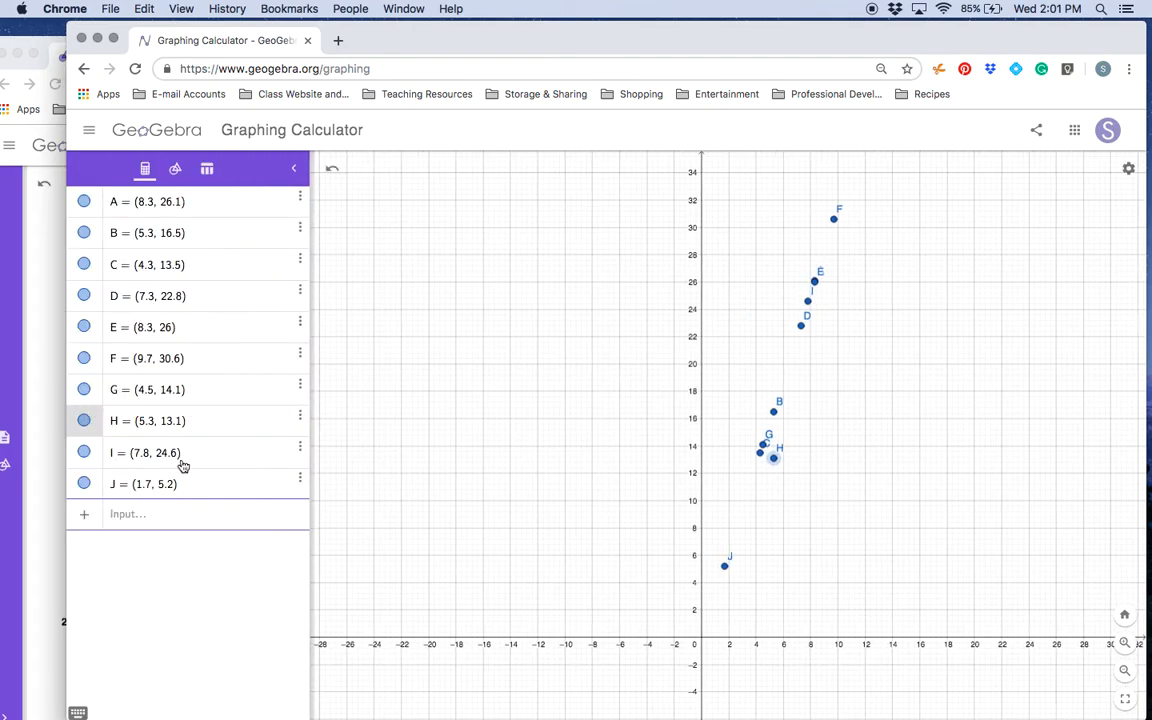
{"action": "left_click", "coordinate": [32, 487]}
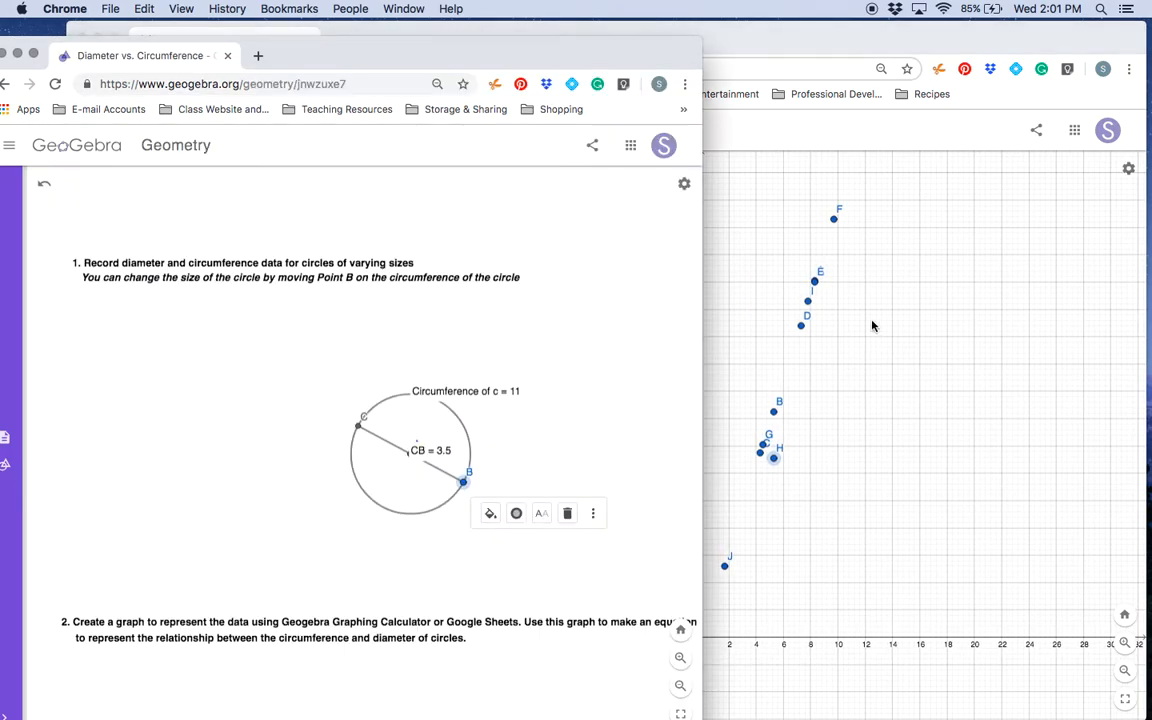
{"action": "left_click", "coordinate": [733, 288]}
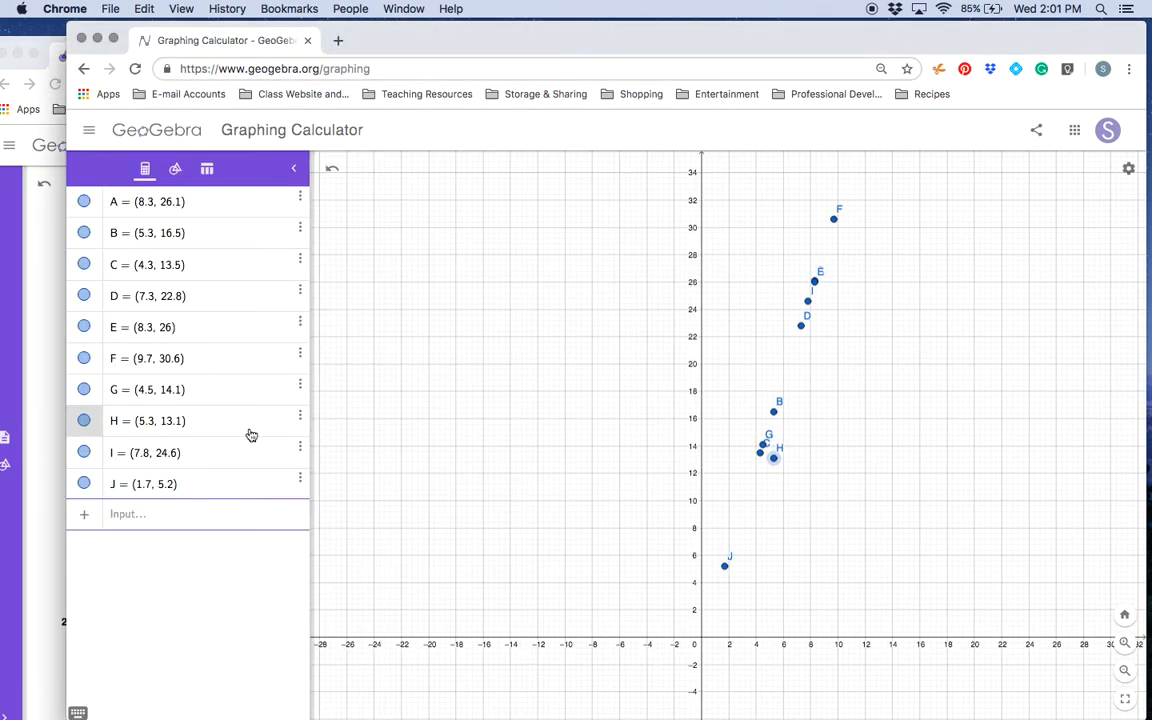
{"action": "left_click", "coordinate": [149, 423]}
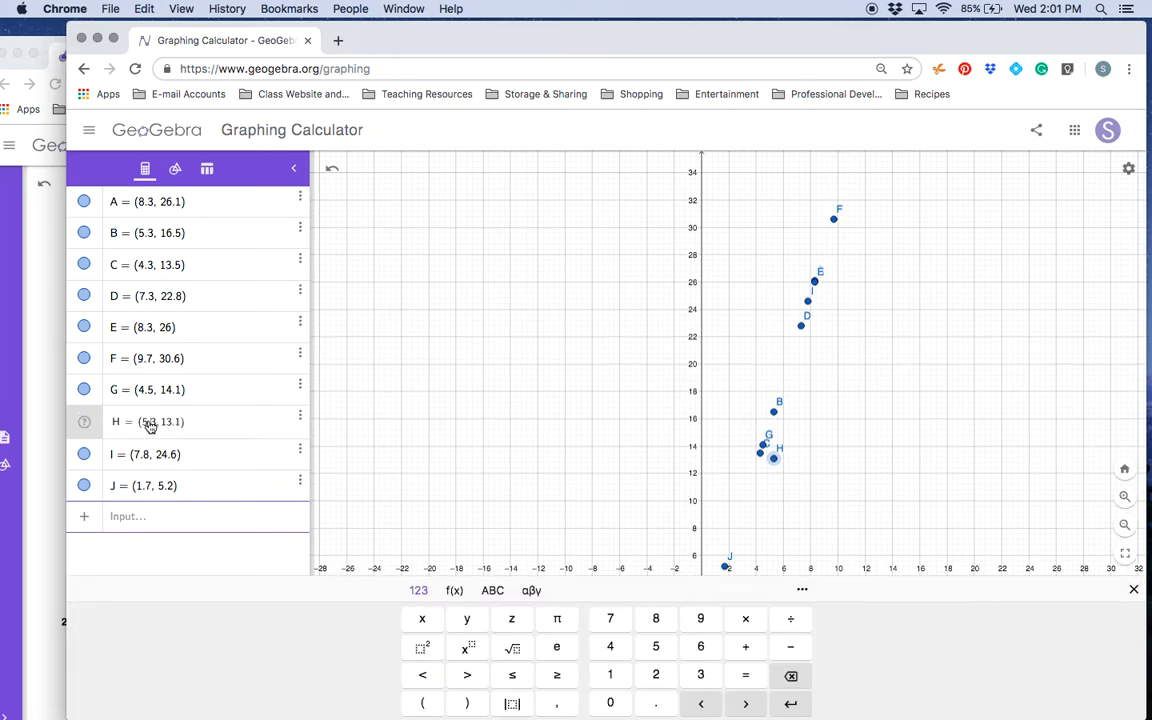
{"action": "left_click", "coordinate": [46, 538]}
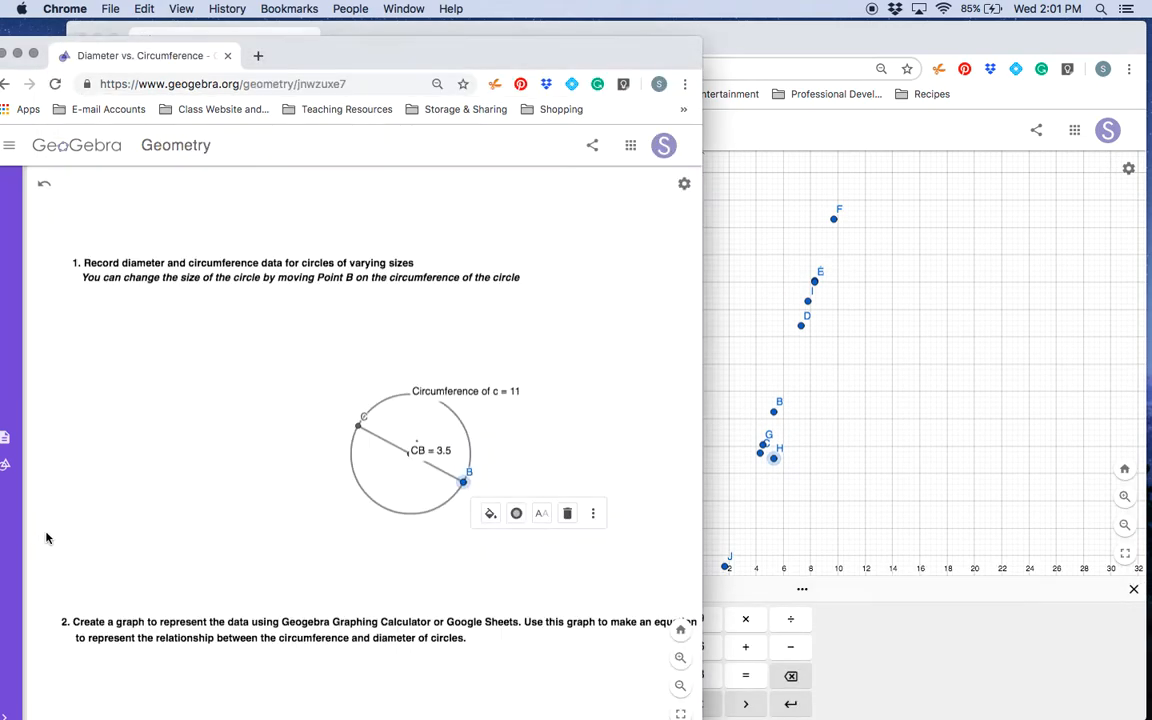
{"action": "left_click_drag", "start_coordinate": [463, 482], "coordinate": [492, 497]}
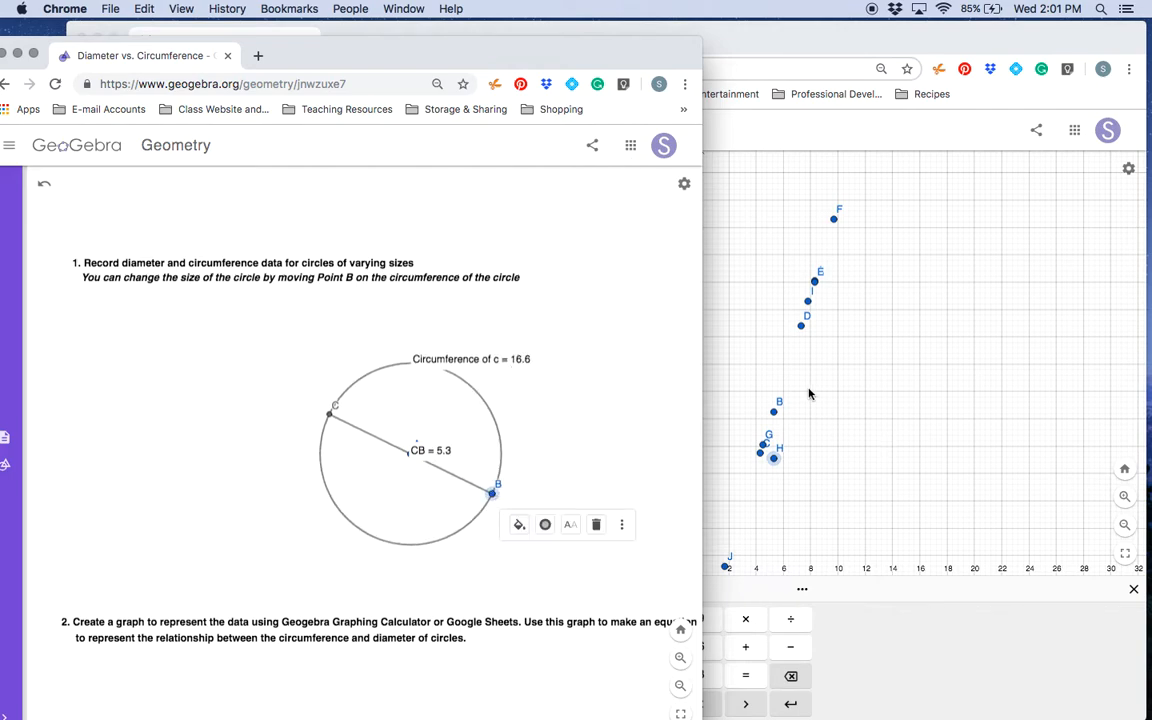
Return to the Graphing Calculator window and correct point H's coordinates to (5.3, 16.6) in the expression list.
{"action": "left_click", "coordinate": [751, 301]}
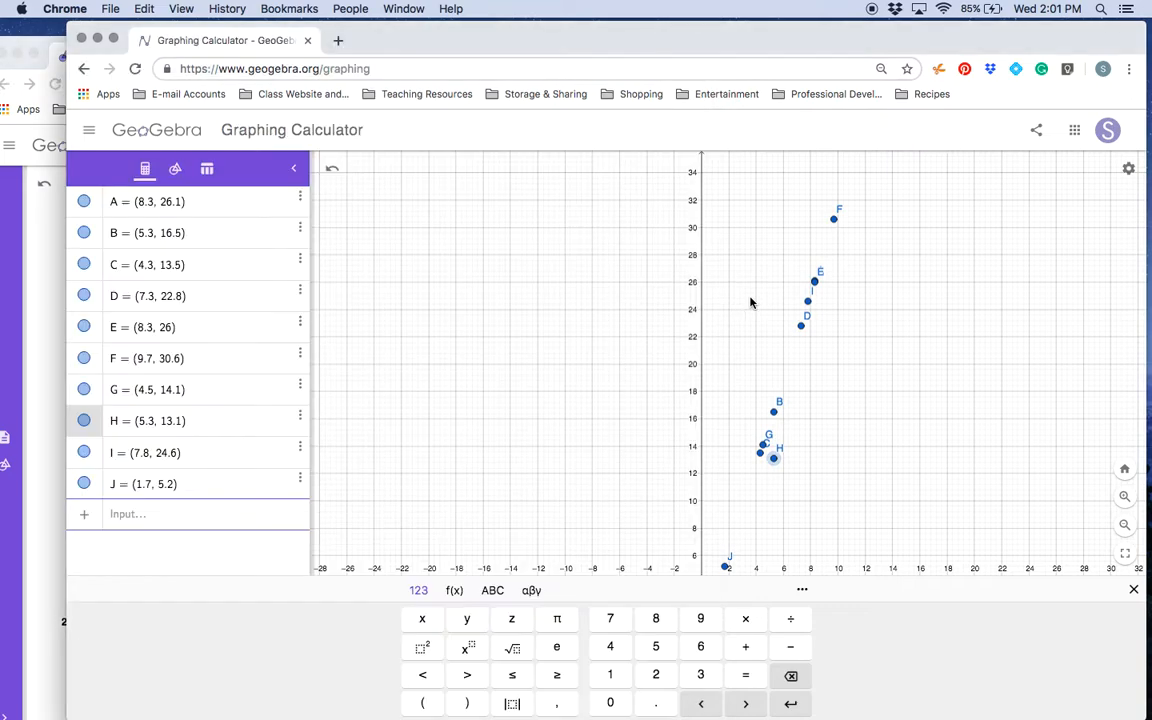
{"action": "left_click", "coordinate": [170, 421]}
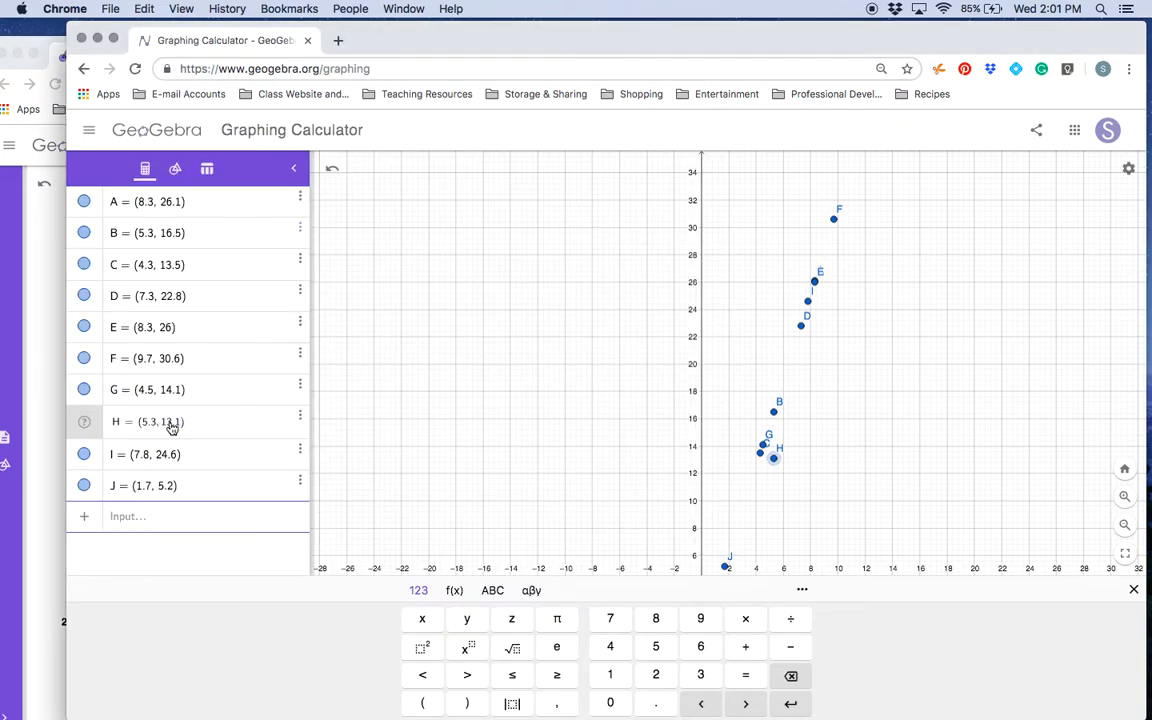
{"action": "key", "text": "BackSpace"}
{"action": "type", "text": "6"}
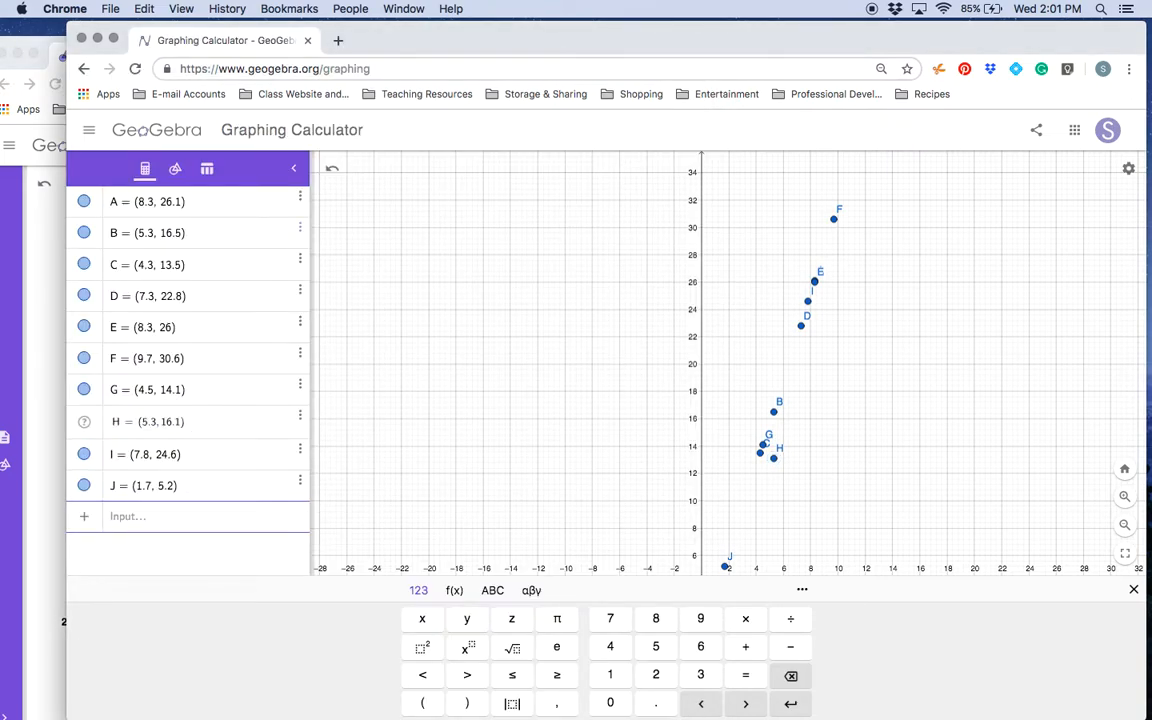
{"action": "key", "text": "BackSpace"}
{"action": "type", "text": "6"}
{"action": "left_click", "coordinate": [461, 395]}
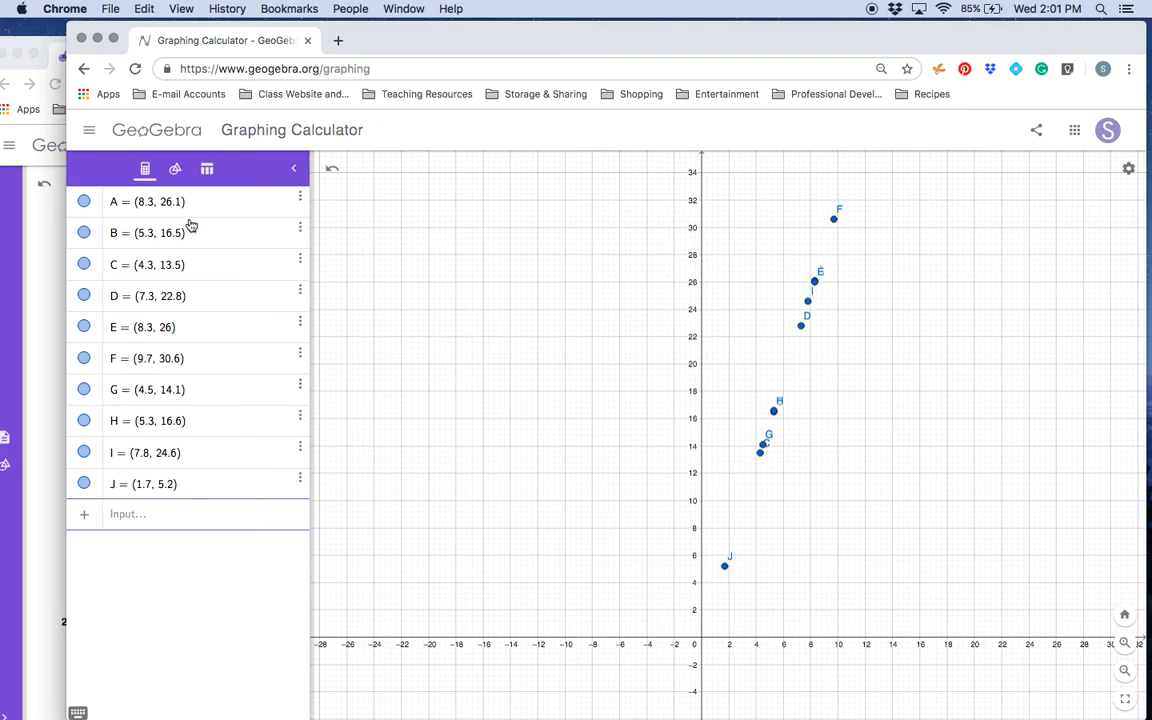
{"action": "left_click", "coordinate": [175, 168]}
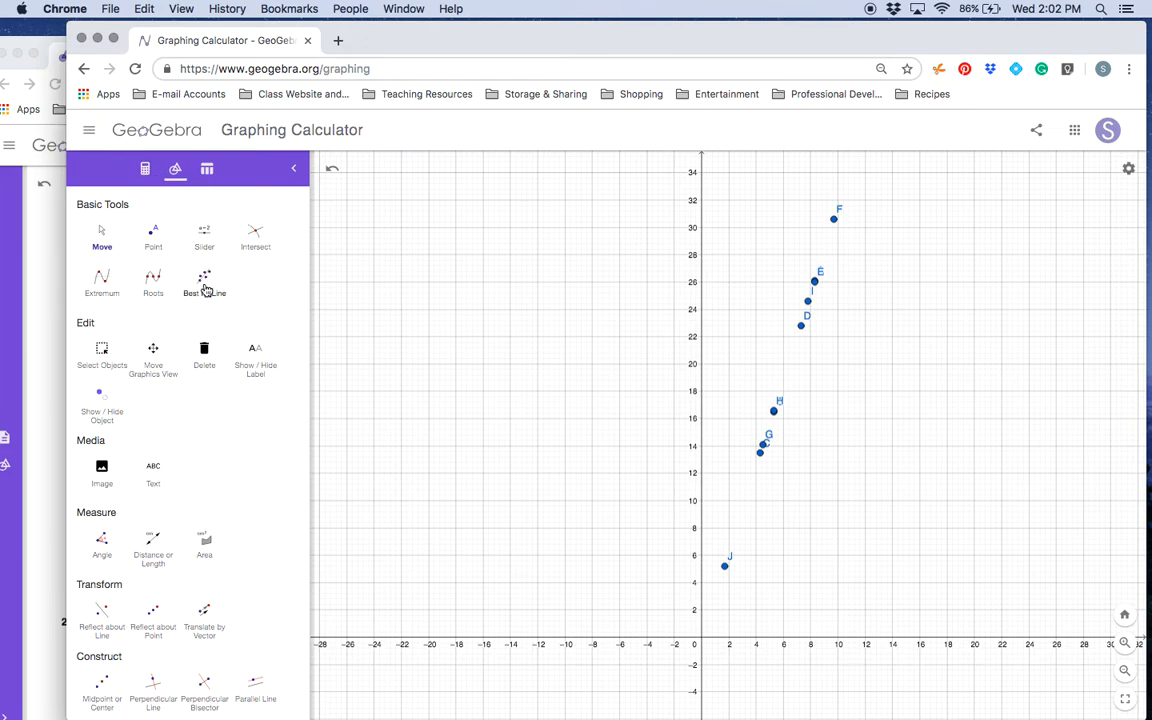
{"action": "left_click", "coordinate": [205, 289]}
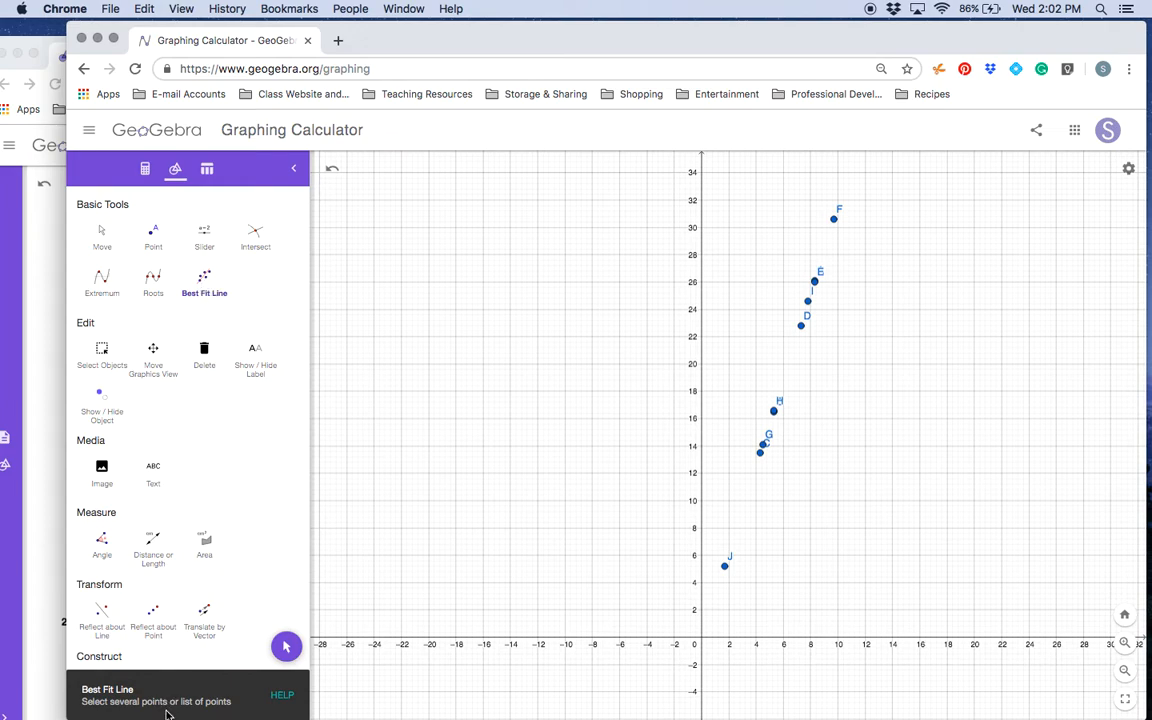
{"action": "left_click", "coordinate": [147, 171]}
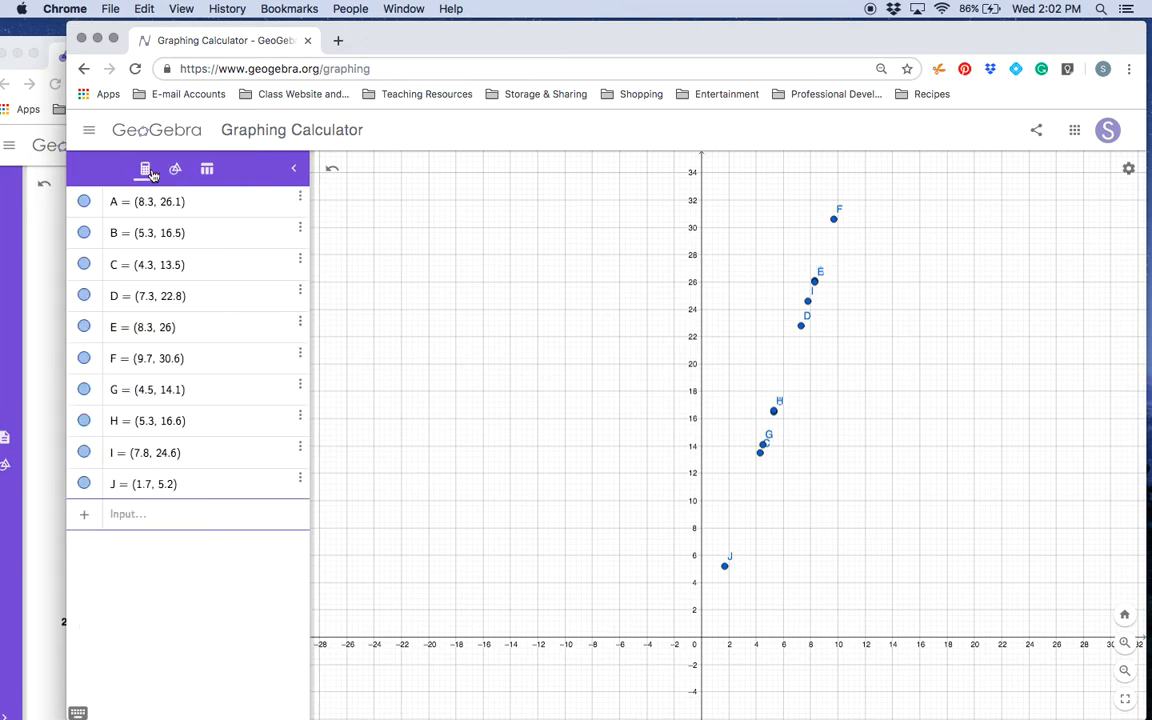
Create a best fit line through all ten plotted points with the command FitLine(A, B, C, D, E, F, G, H, I, J).
{"action": "left_click", "coordinate": [125, 516]}
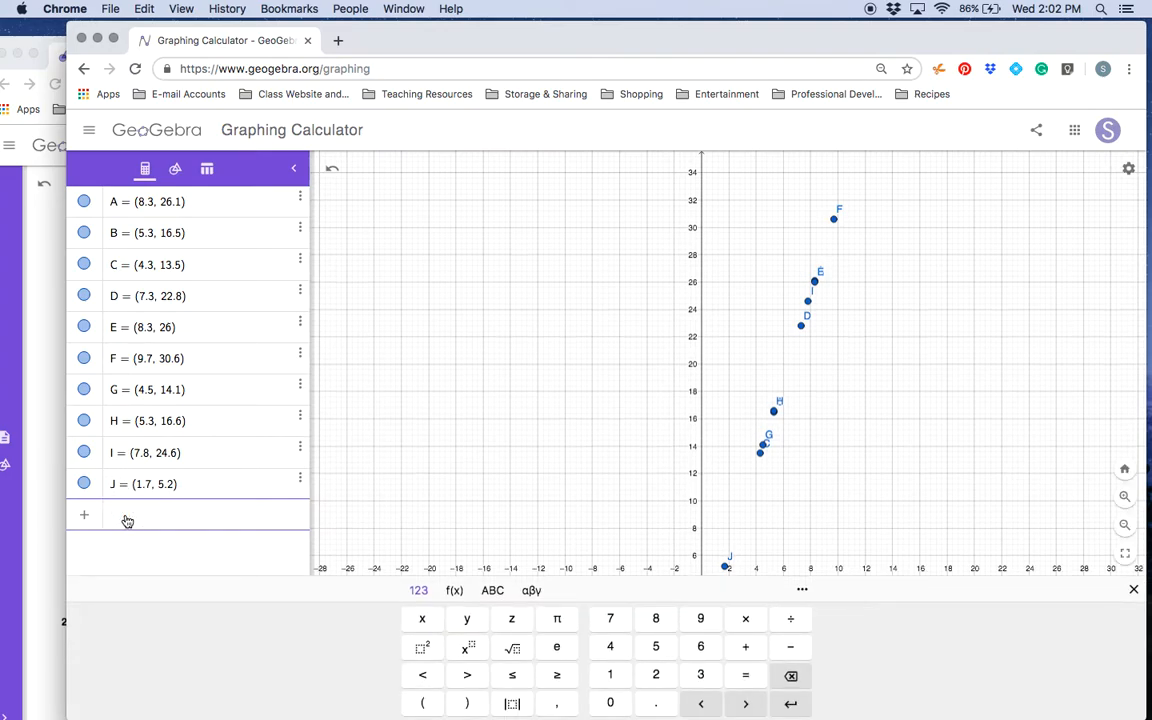
{"action": "type", "text": "Fit"}
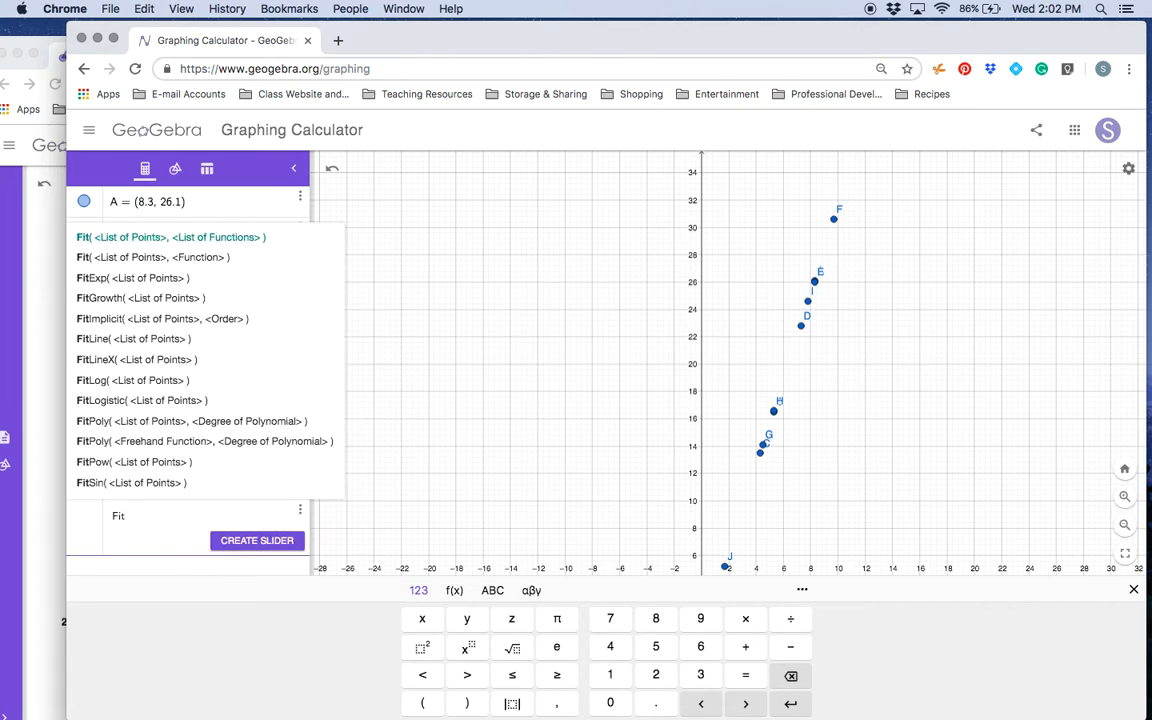
{"action": "type", "text": "Li"}
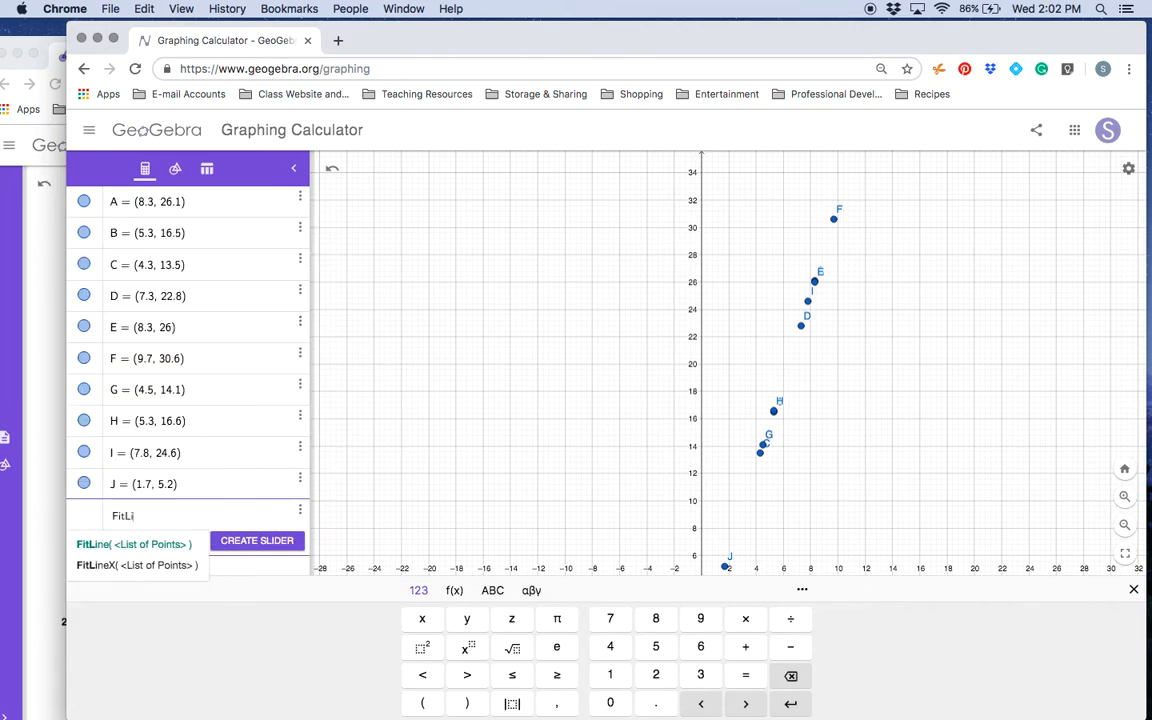
{"action": "left_click", "coordinate": [126, 549]}
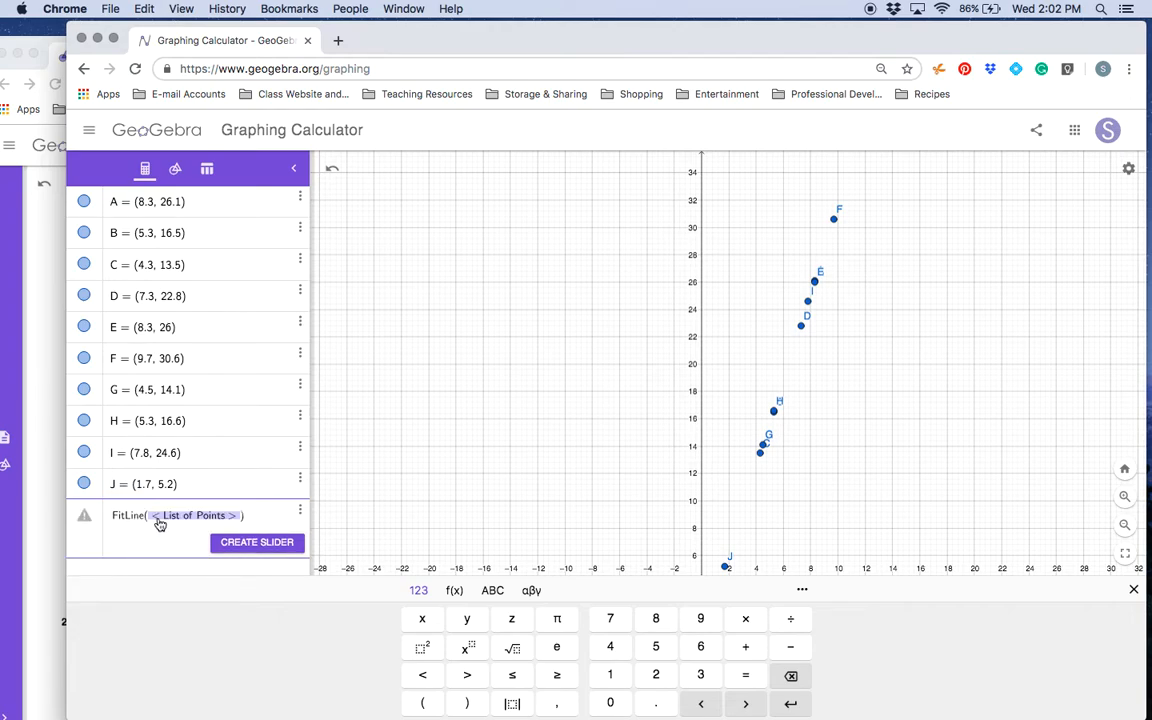
{"action": "type", "text": "A, "}
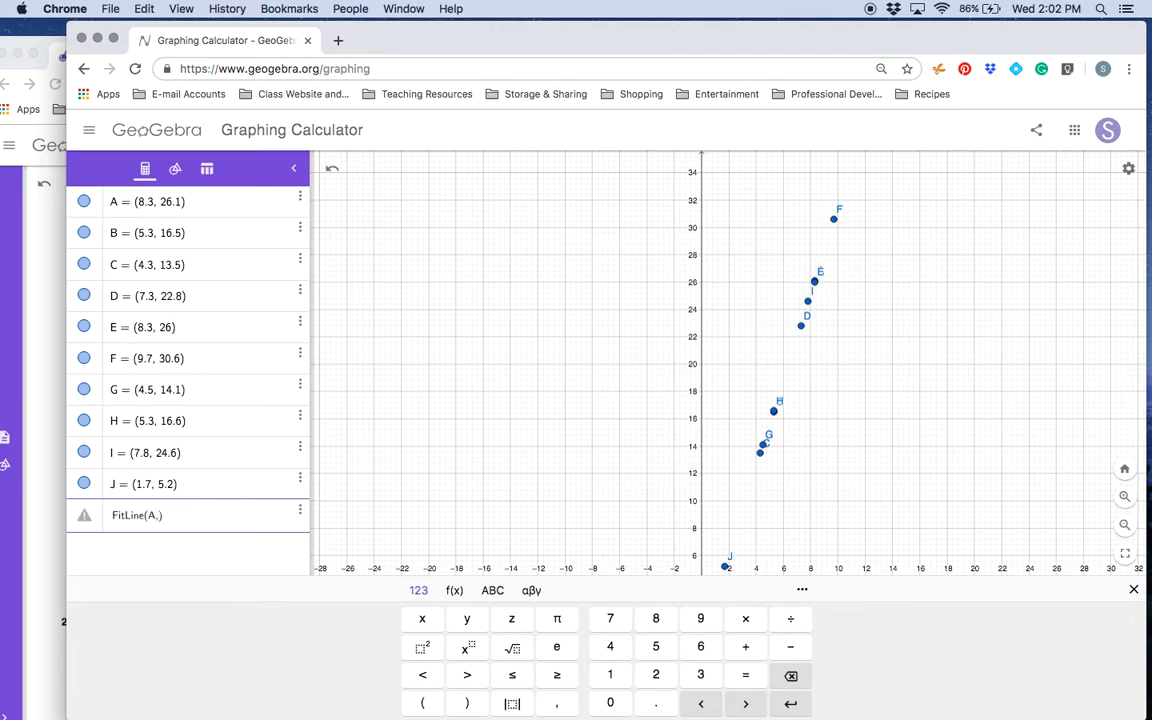
{"action": "type", "text": "B, C, "}
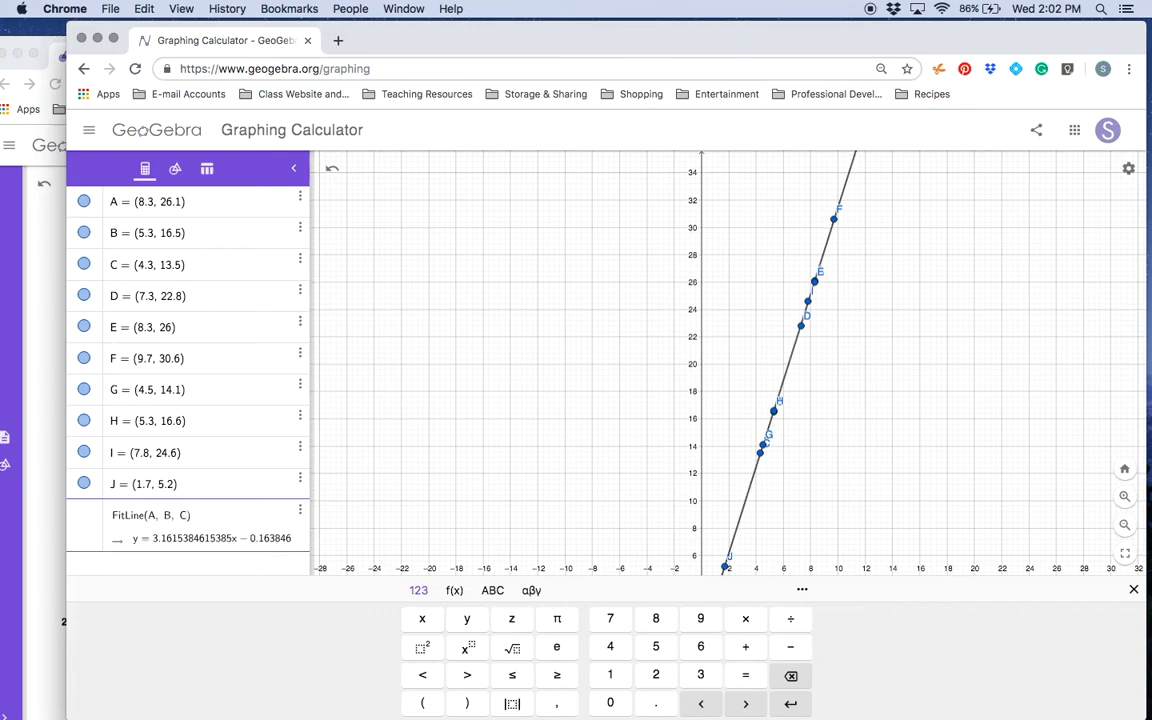
{"action": "type", "text": "D, E, "}
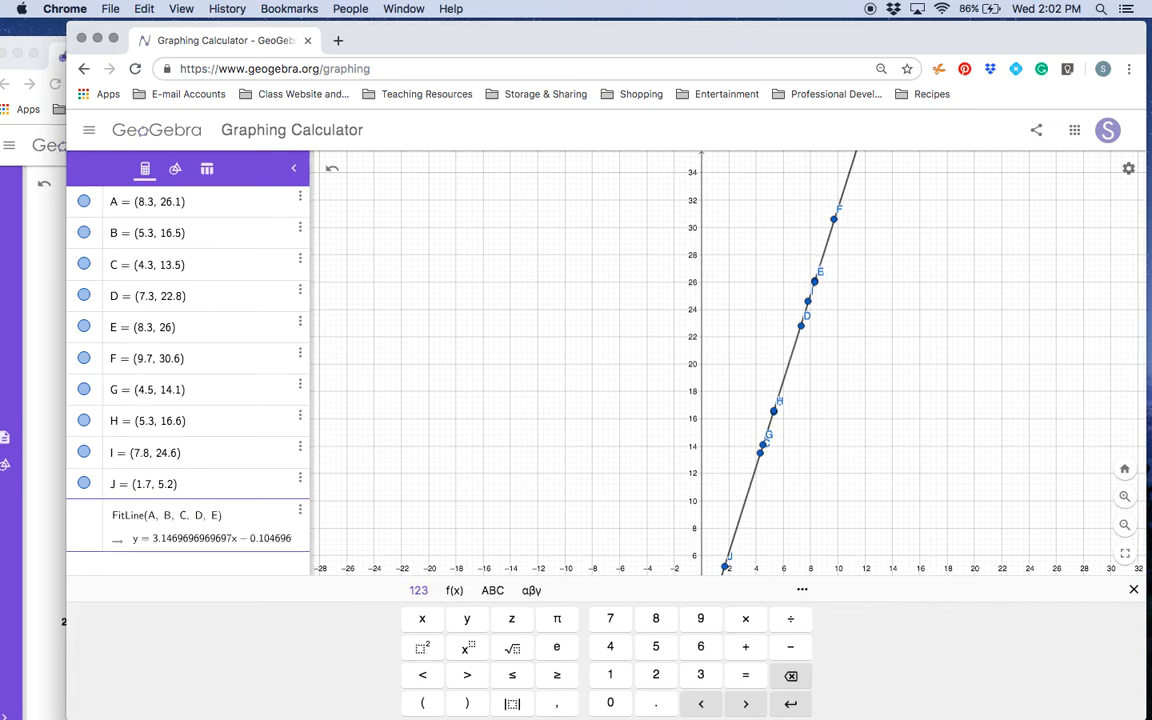
{"action": "type", "text": "F, G, "}
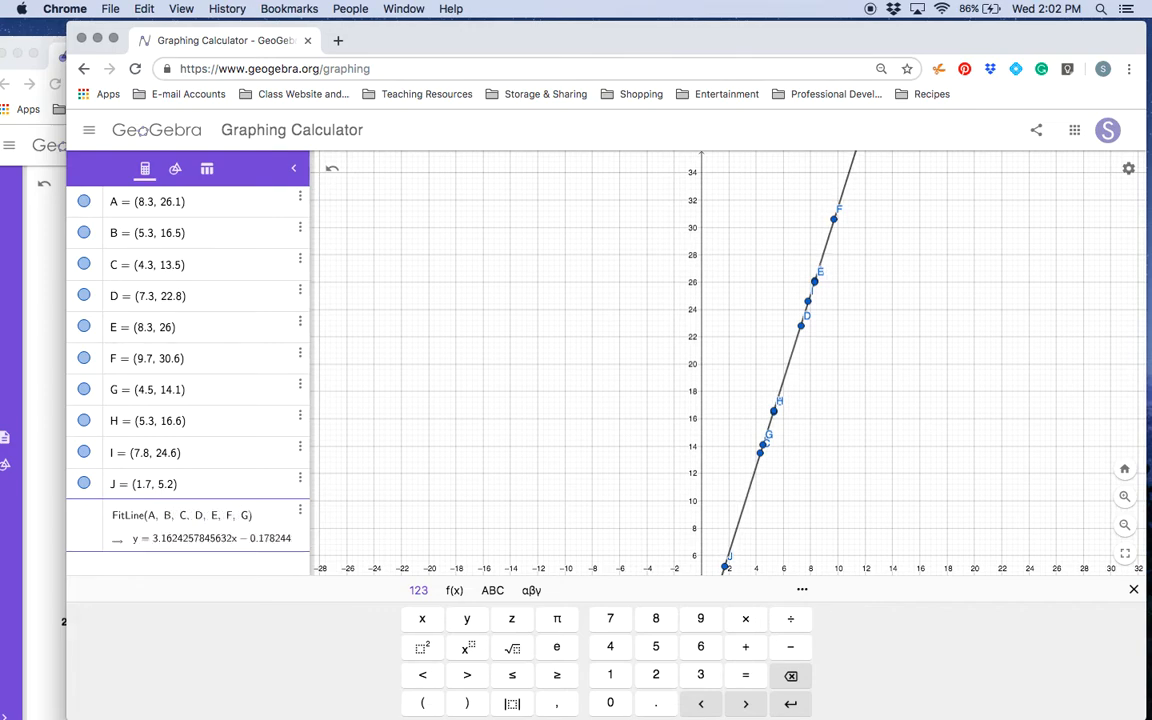
{"action": "type", "text": "H, I, J"}
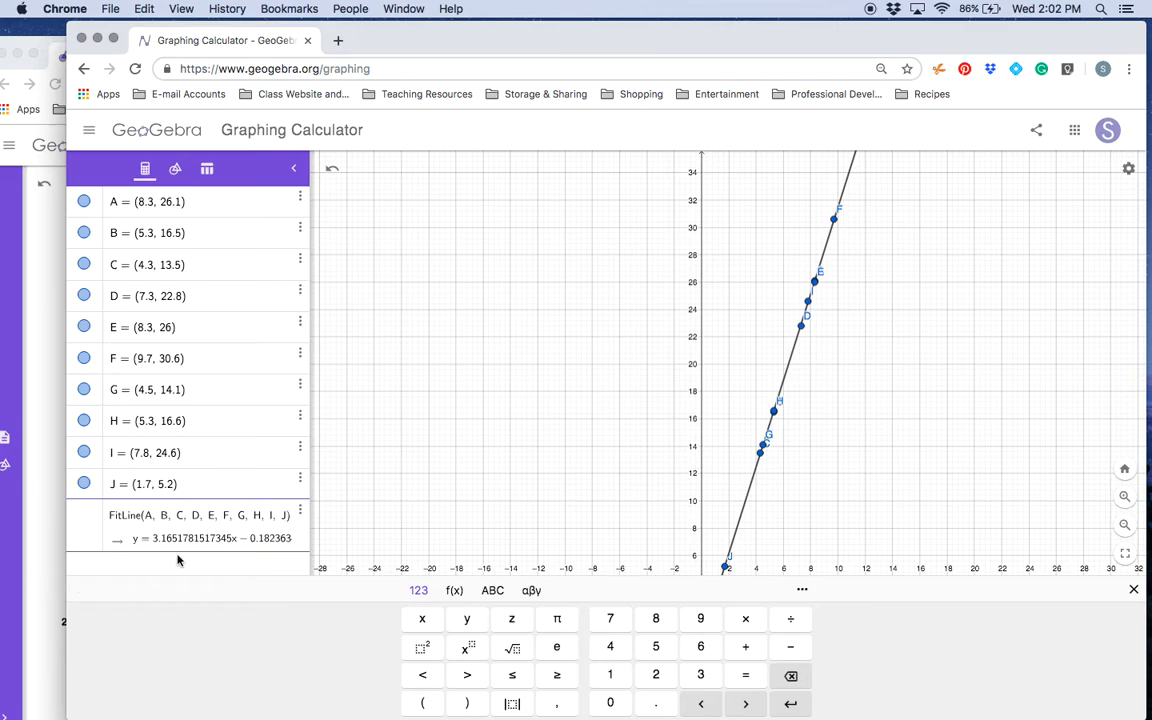
{"action": "key", "text": "Return"}
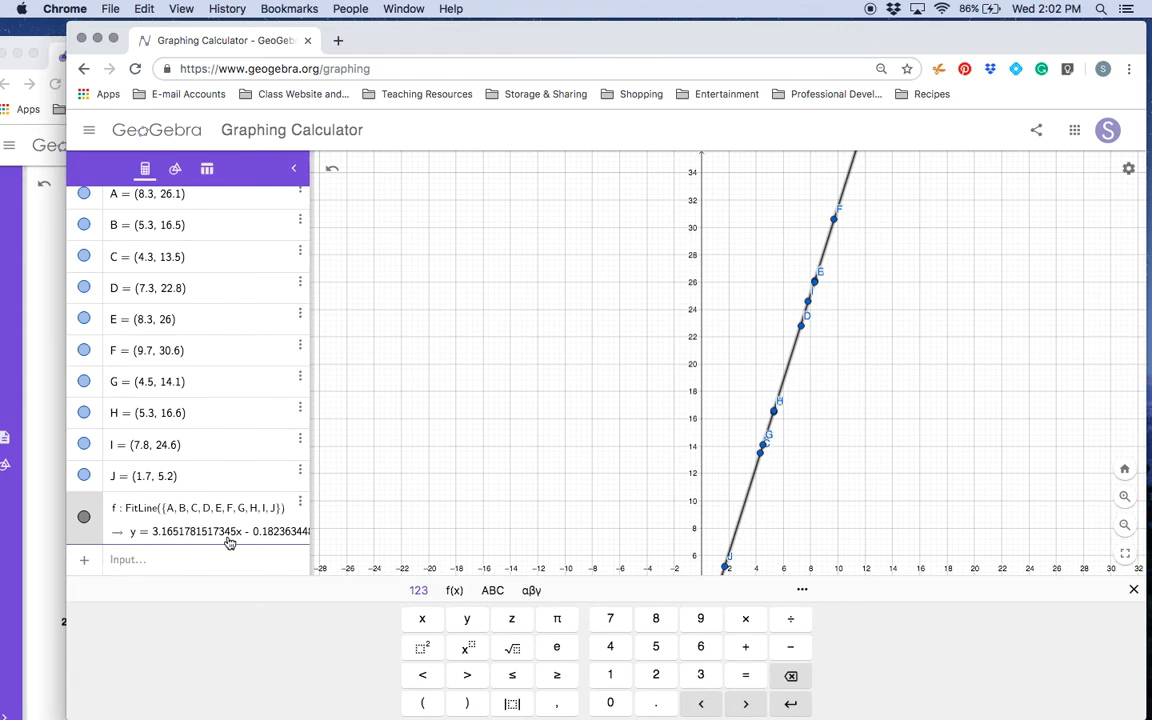
Graph the rounded line equation y = 3.2x − 0.2 as a new expression below the best fit line.
{"action": "left_click", "coordinate": [126, 566]}
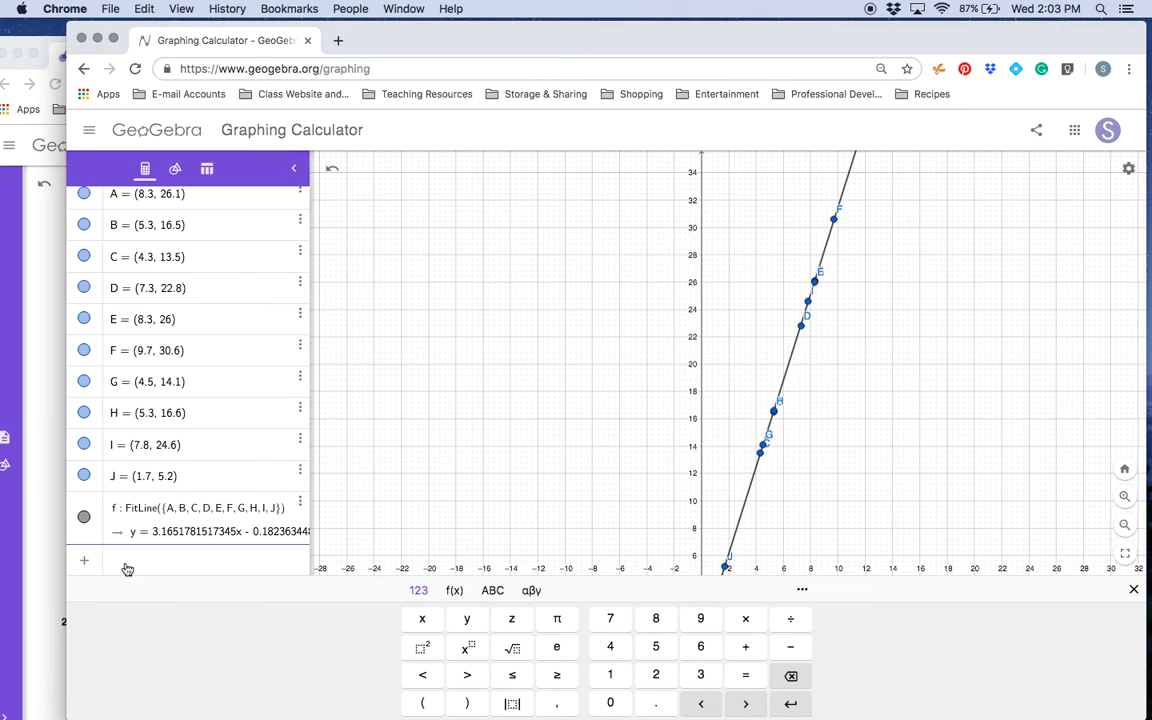
{"action": "type", "text": "y =3.2x"}
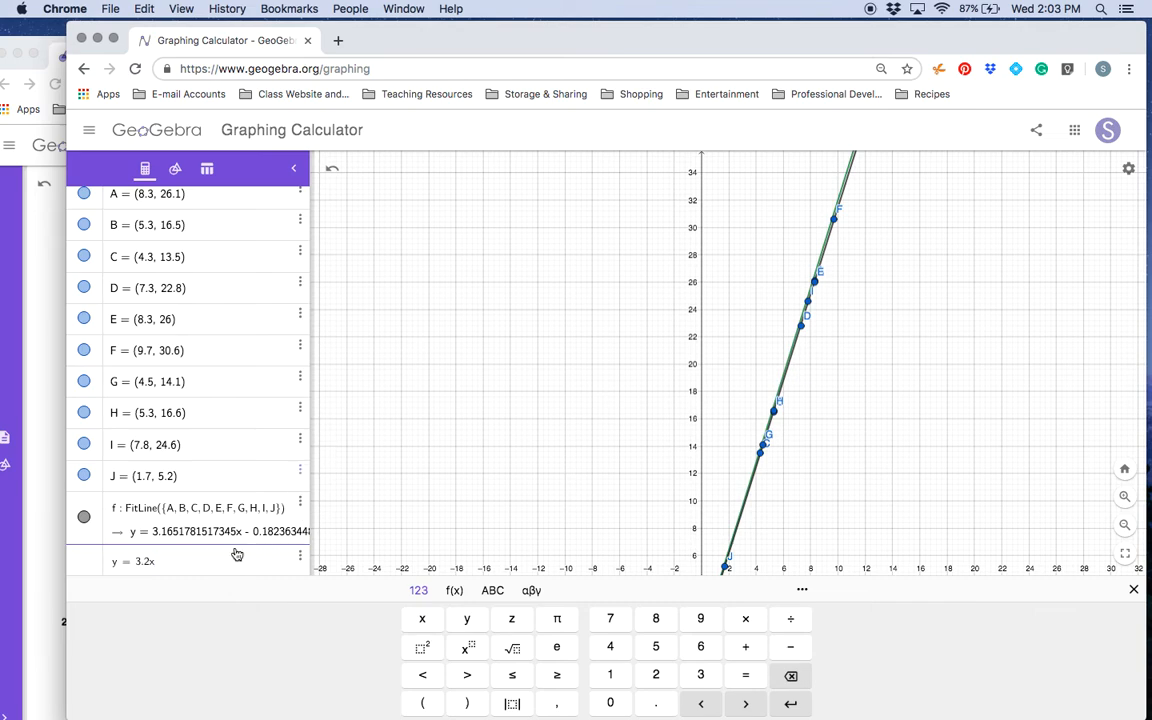
{"action": "type", "text": "-"}
{"action": "type", "text": "0.2"}
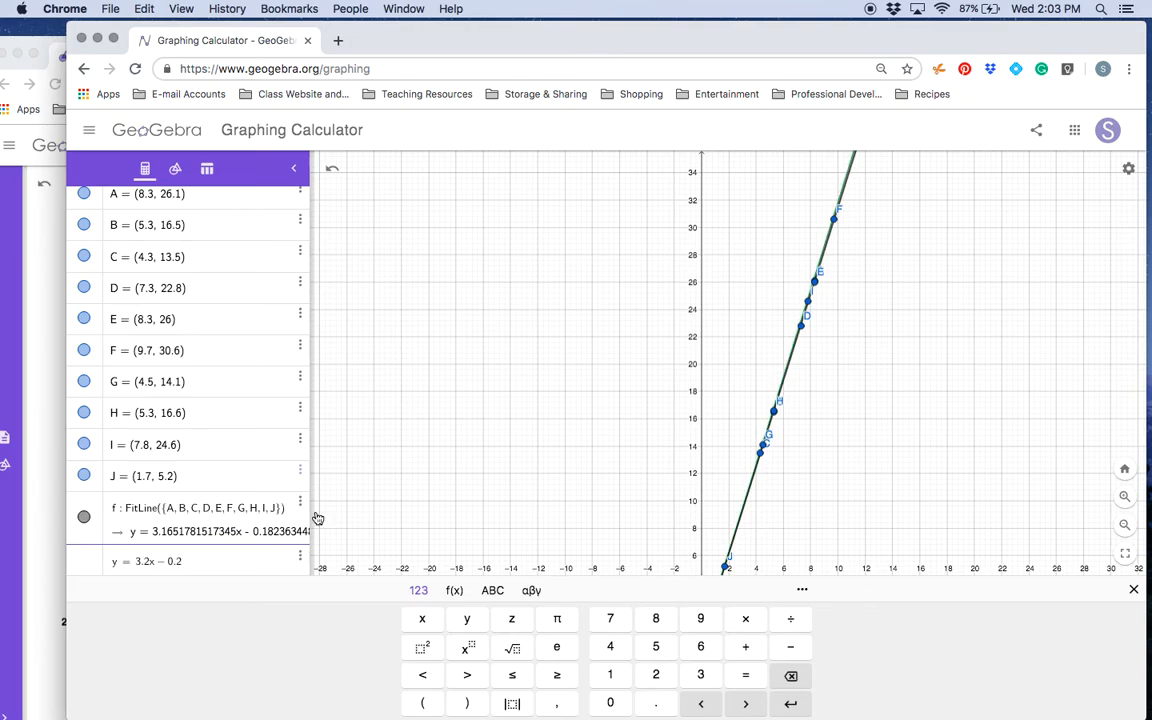
{"action": "left_click", "coordinate": [407, 484]}
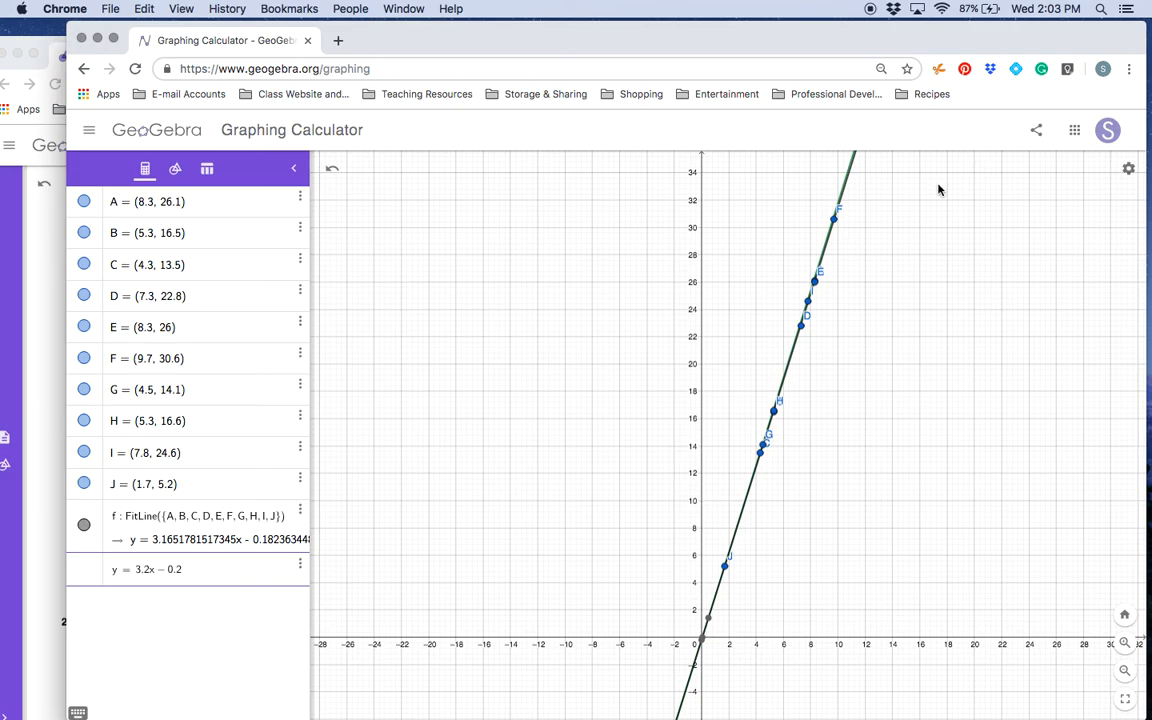
{"action": "left_click", "coordinate": [164, 627]}
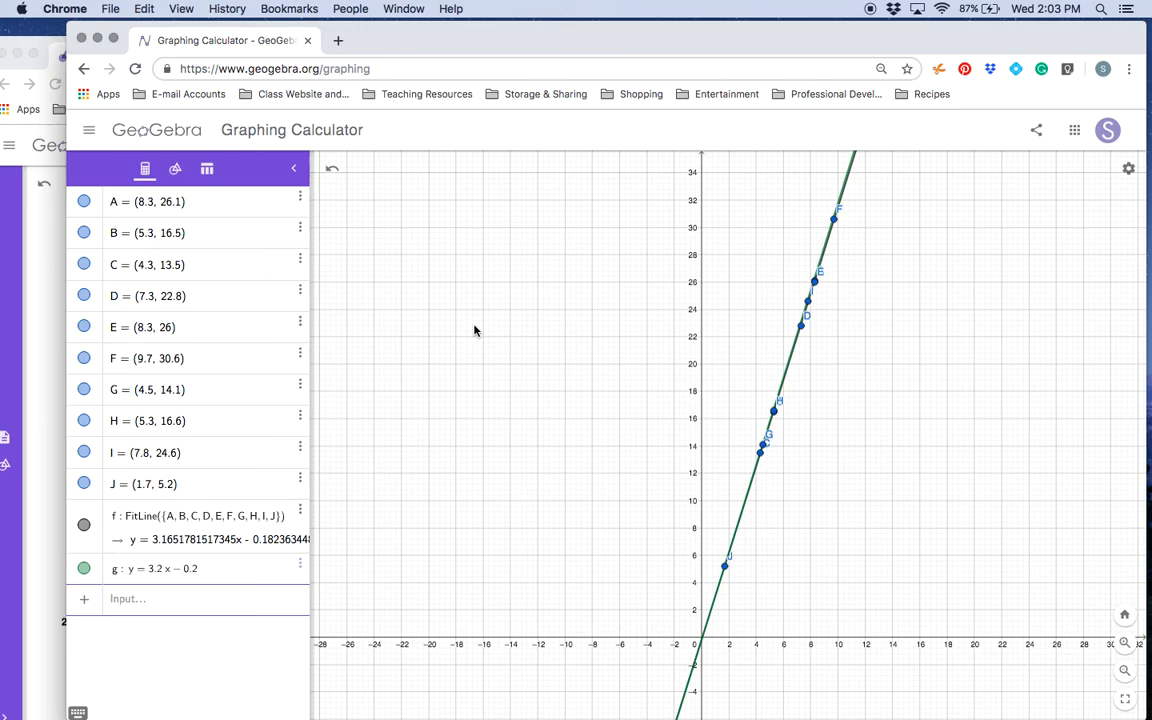
{"action": "left_click", "coordinate": [90, 132]}
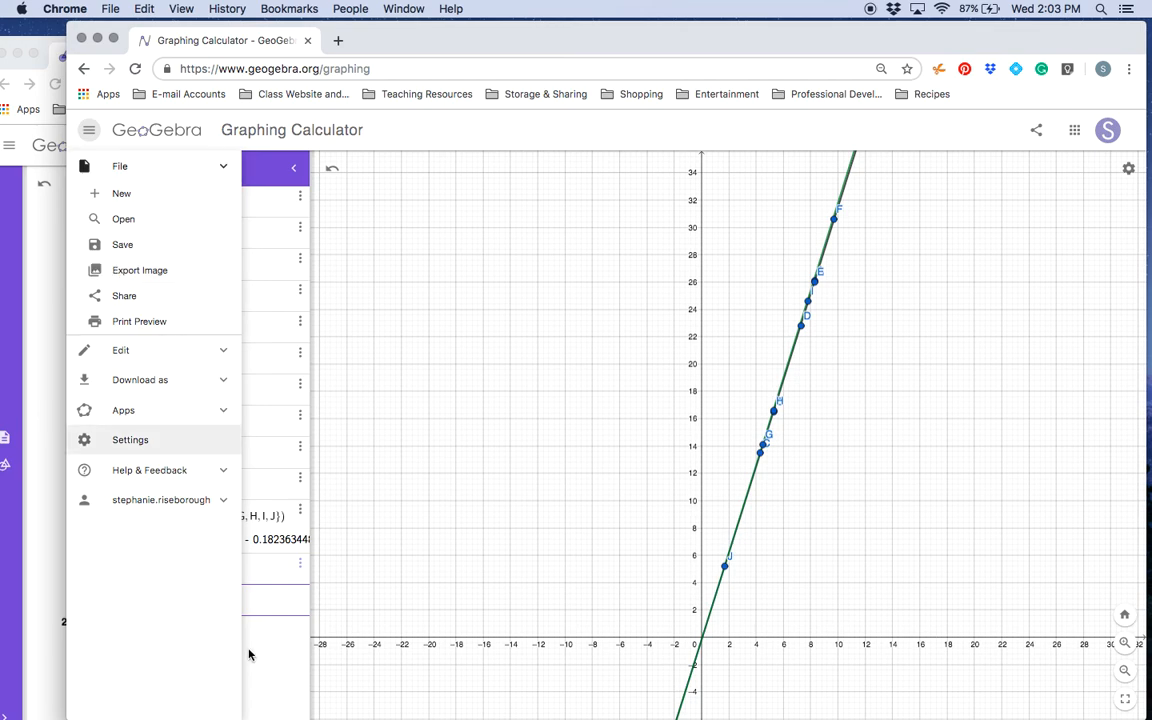
{"action": "left_click", "coordinate": [265, 668]}
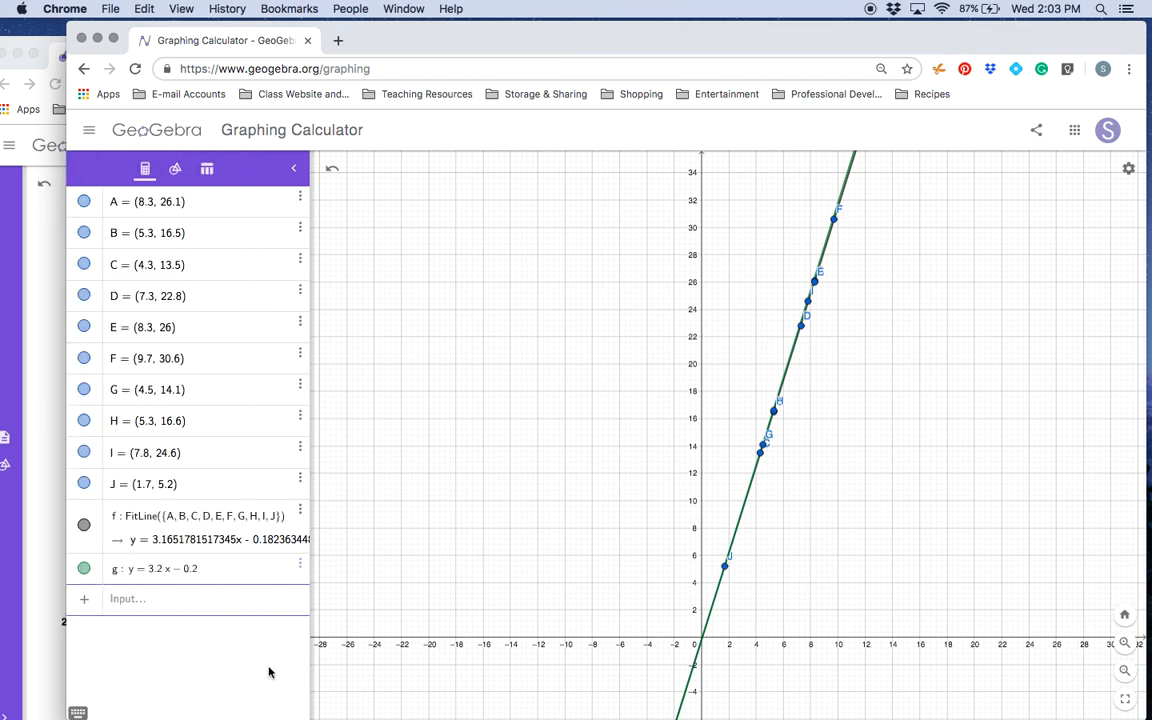